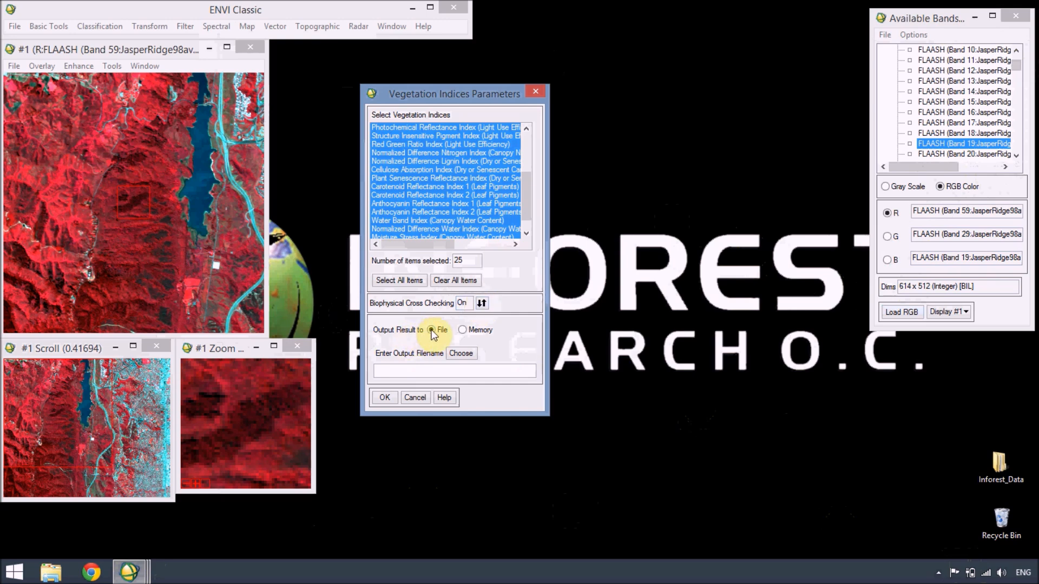
Step: Set the output file to Jasper_VIs in the desktop's Inforest_Data\Output folder and run the vegetation index calculation
click(461, 354)
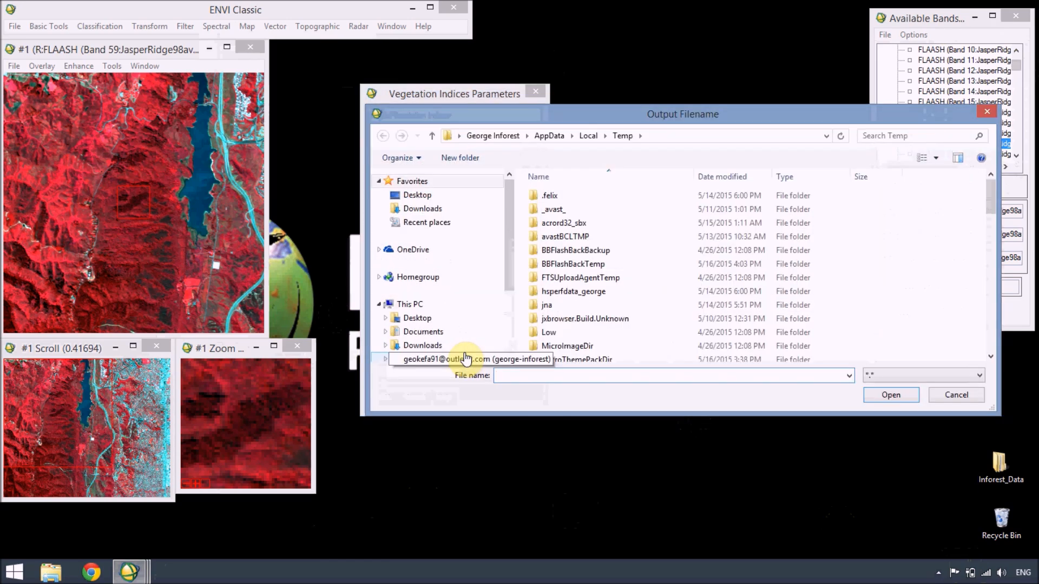
click(443, 322)
double_click(545, 233)
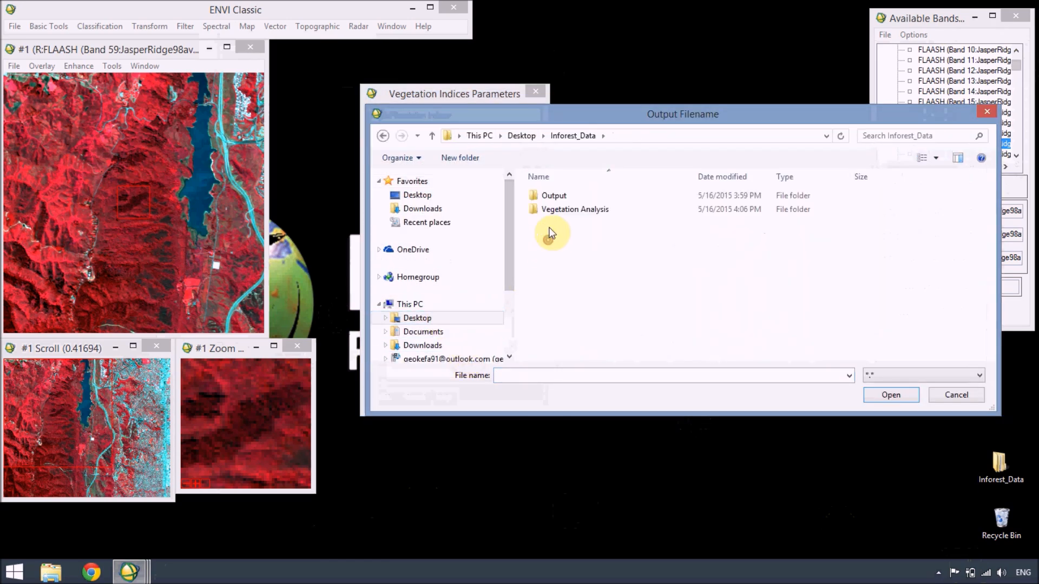
double_click(549, 199)
click(583, 374)
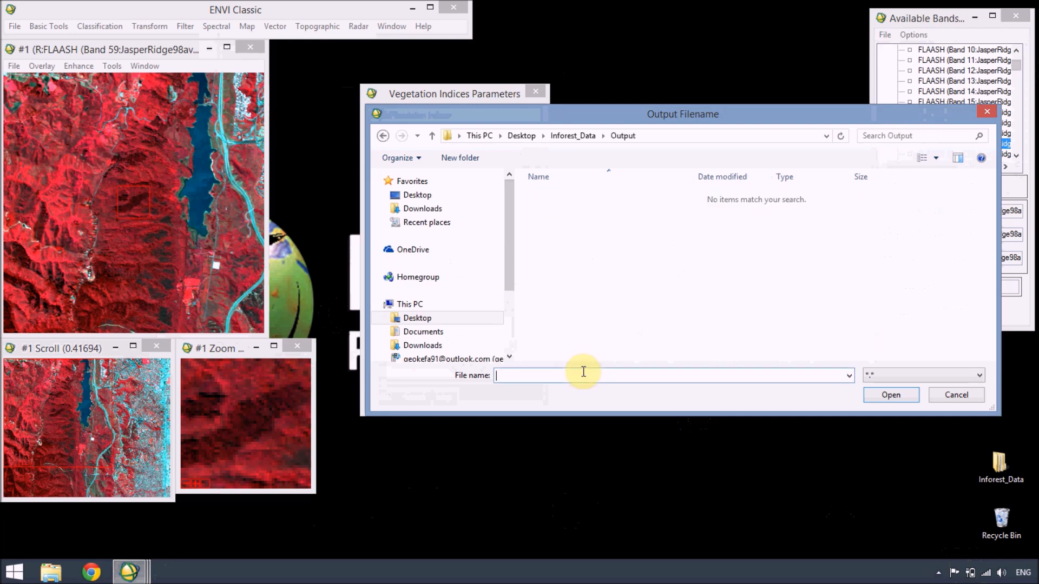
text(Jasper_VIs)
key(Return)
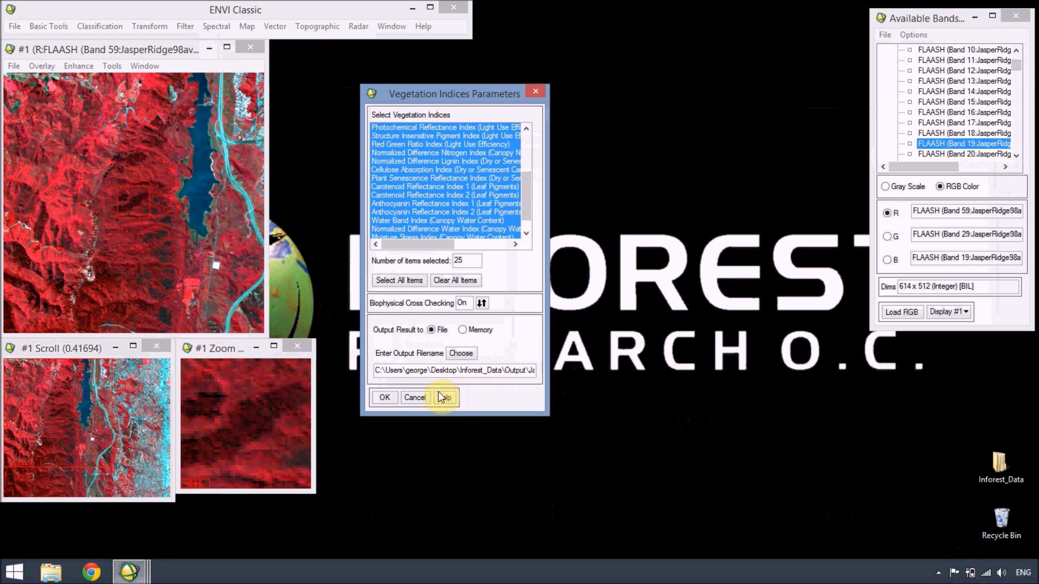
click(382, 399)
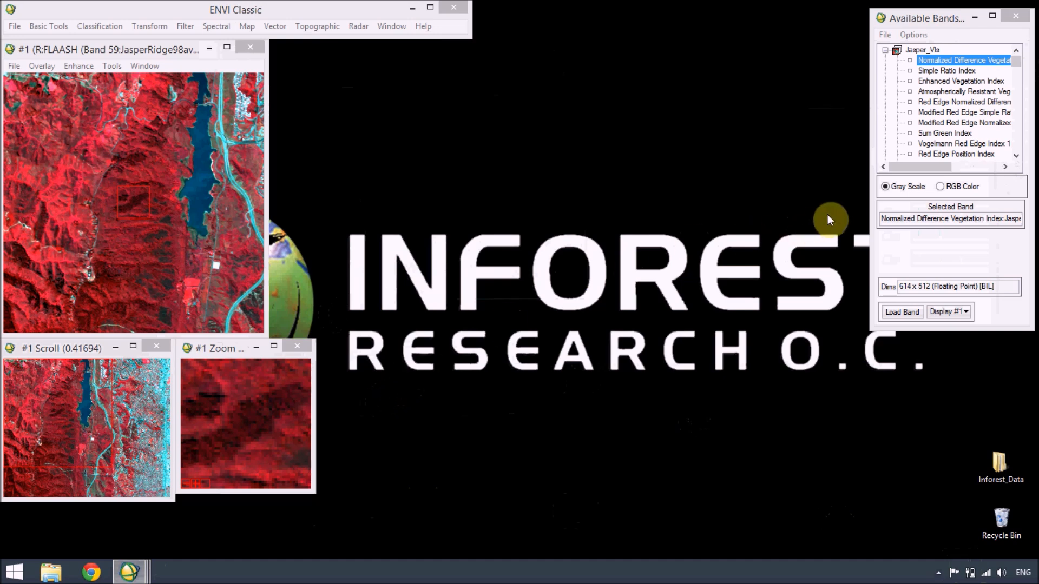
Step: Enlarge the Available Bands List and load the Normalized Difference Vegetation Index band in gray scale into Display #1
drag(868, 200, 807, 206)
drag(926, 327, 929, 385)
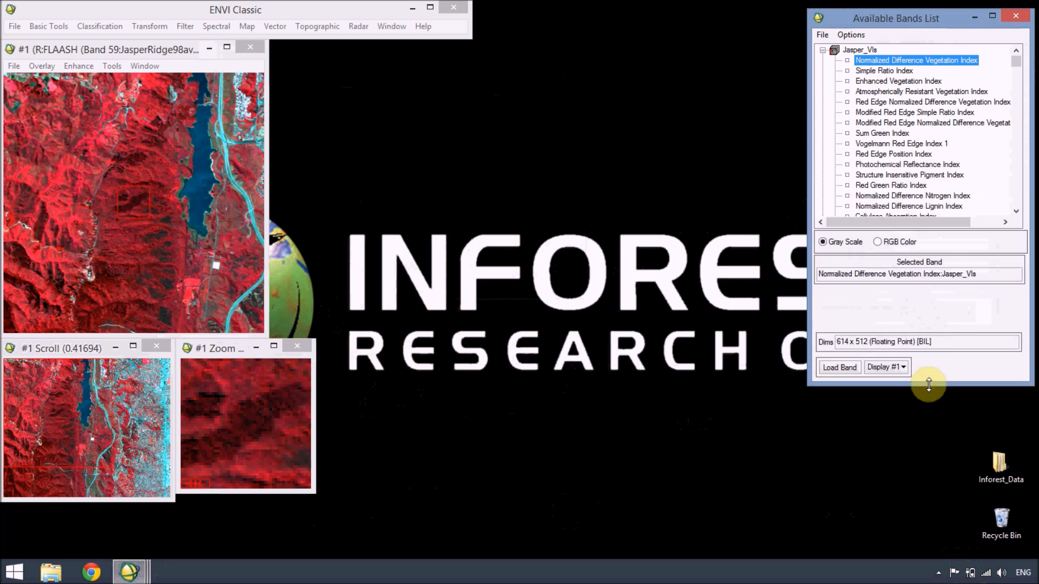
click(839, 368)
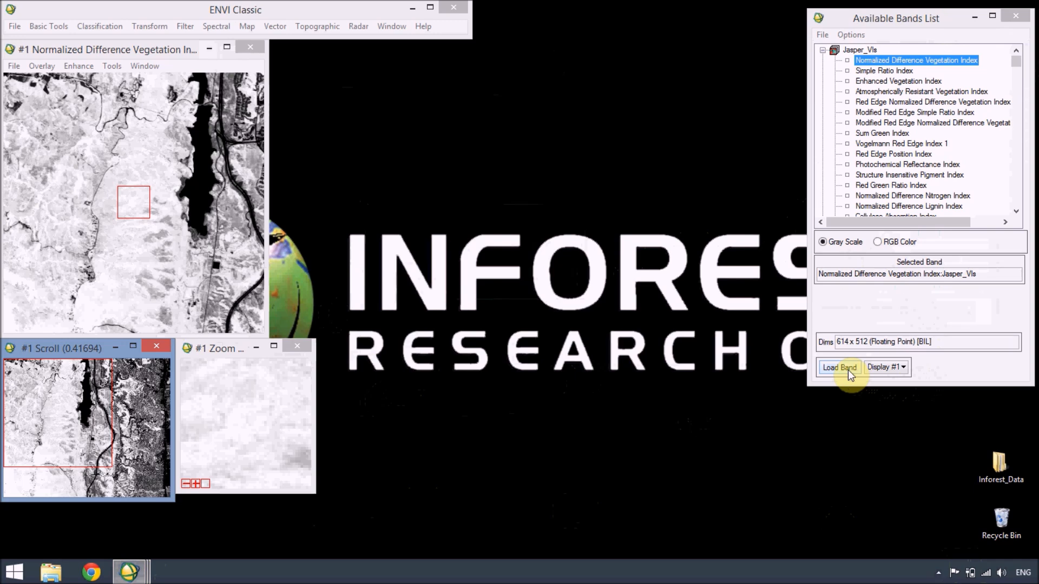
Step: Load JasperRidge98av_flaash_refl.img in true color into a new display and place it beside Display #1
click(823, 50)
right_click(848, 60)
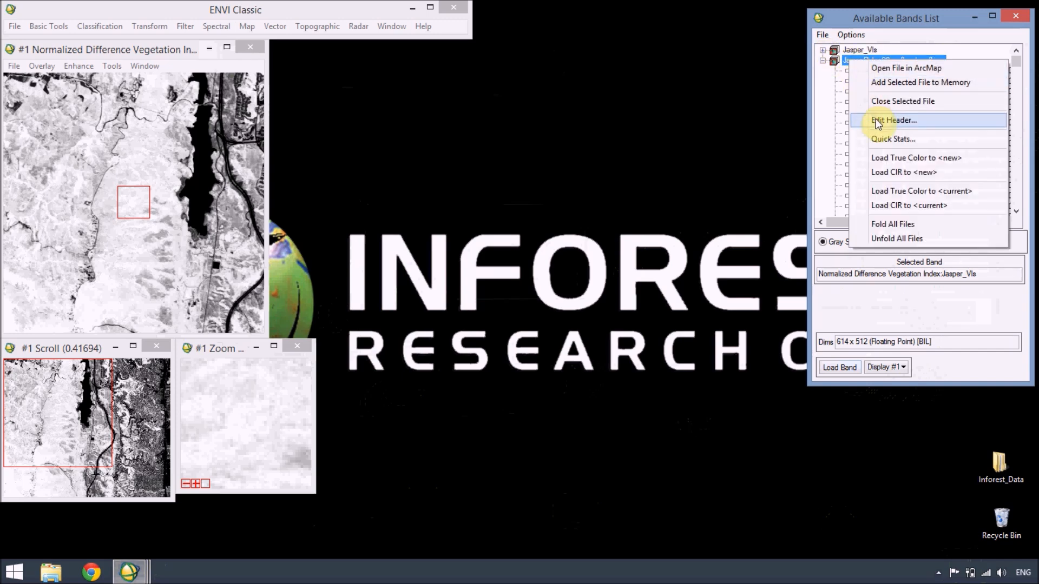
click(882, 161)
drag(676, 51, 489, 48)
Step: Link Display #1 and Display #2 with dynamic overlay on, and compare zoomed areas across the vegetated hills in both images
right_click(423, 103)
click(430, 111)
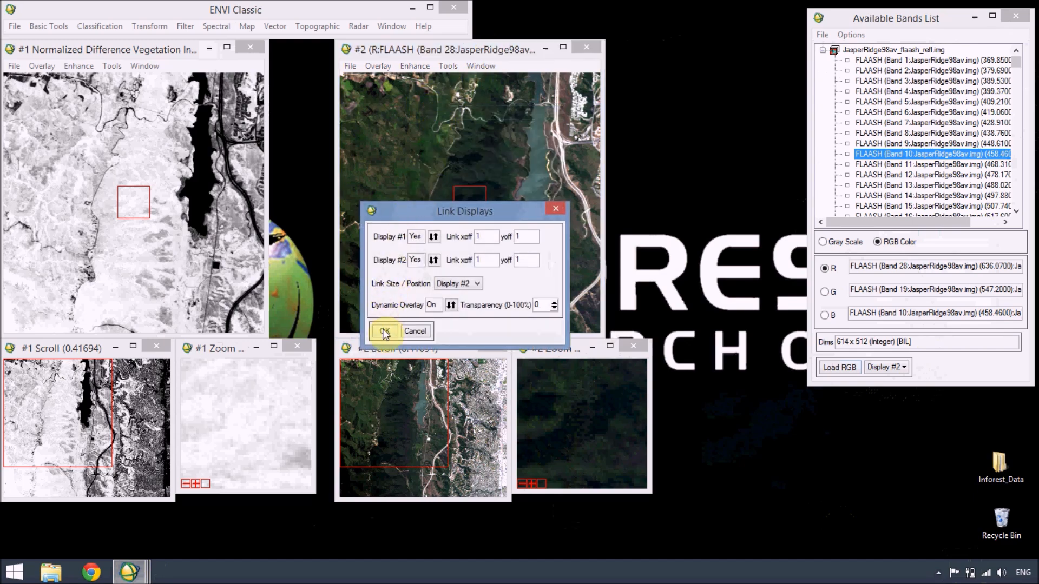
click(383, 328)
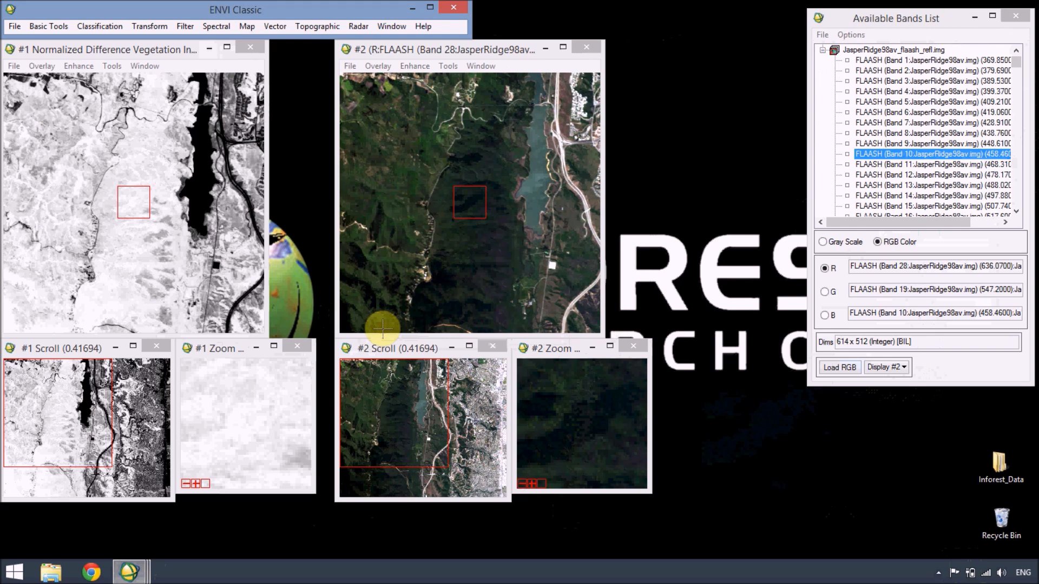
drag(459, 202, 421, 306)
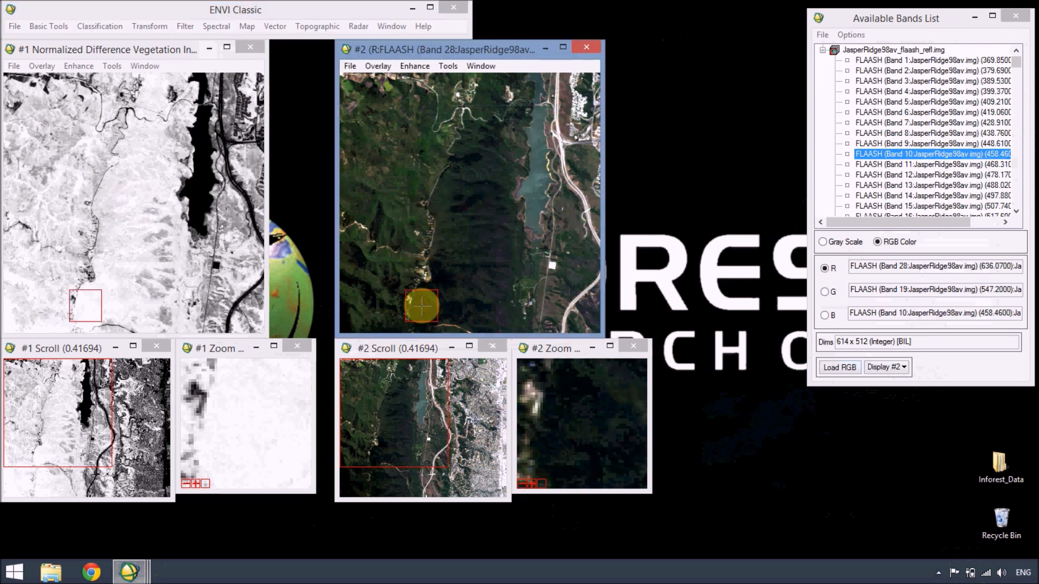
drag(422, 306, 390, 202)
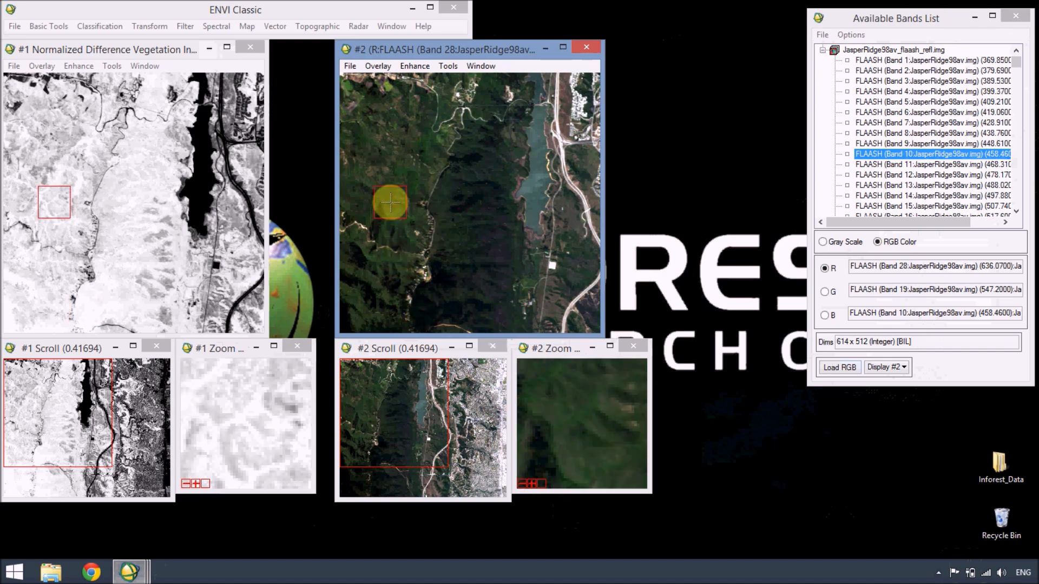
Step: View the Simple Ratio Index and the Red Edge Normalized Difference Vegetation Index bands of Jasper_VIs in Display #1
click(824, 50)
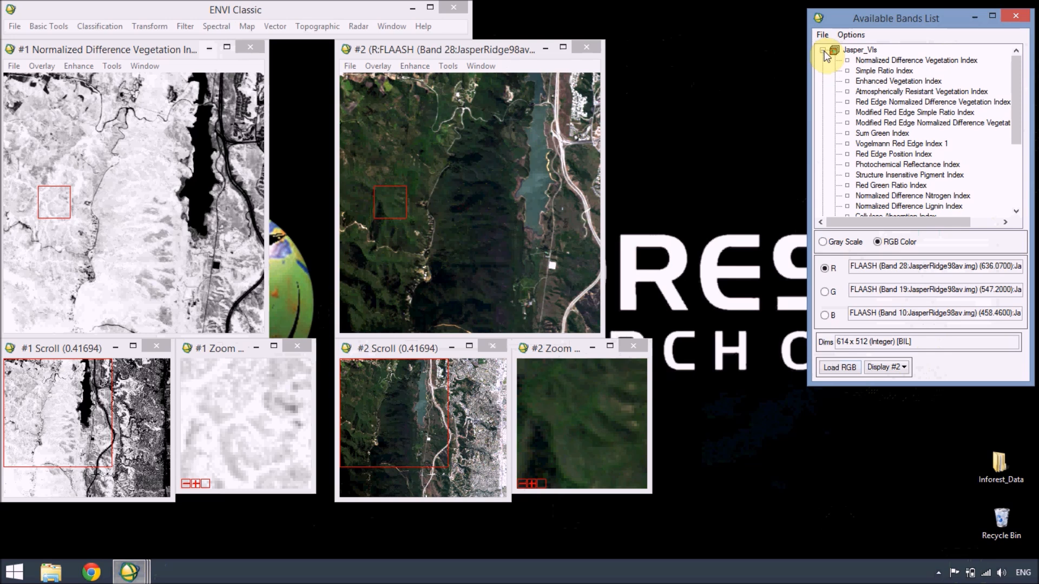
click(858, 72)
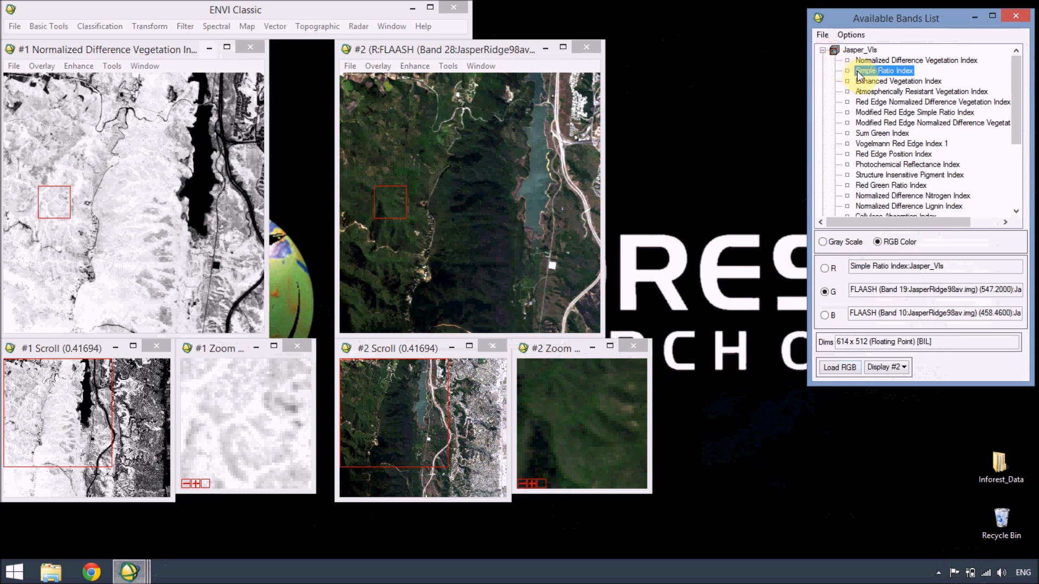
click(884, 368)
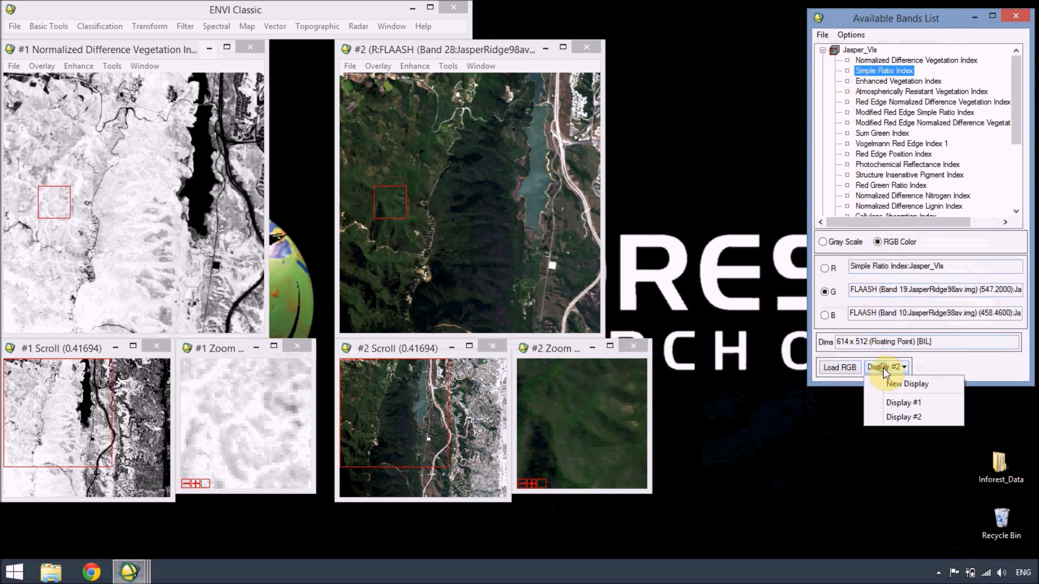
click(892, 400)
click(852, 369)
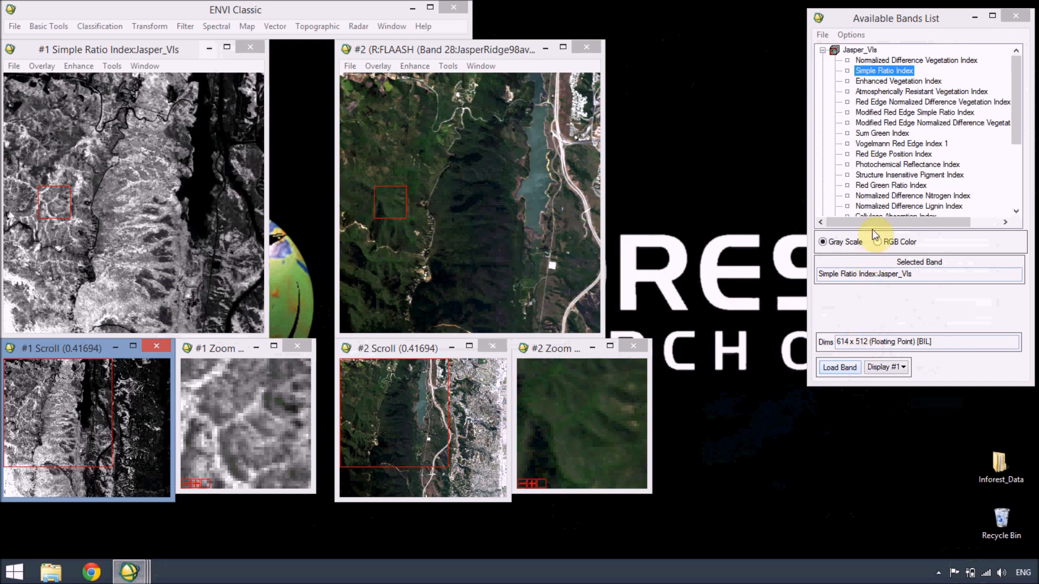
click(874, 101)
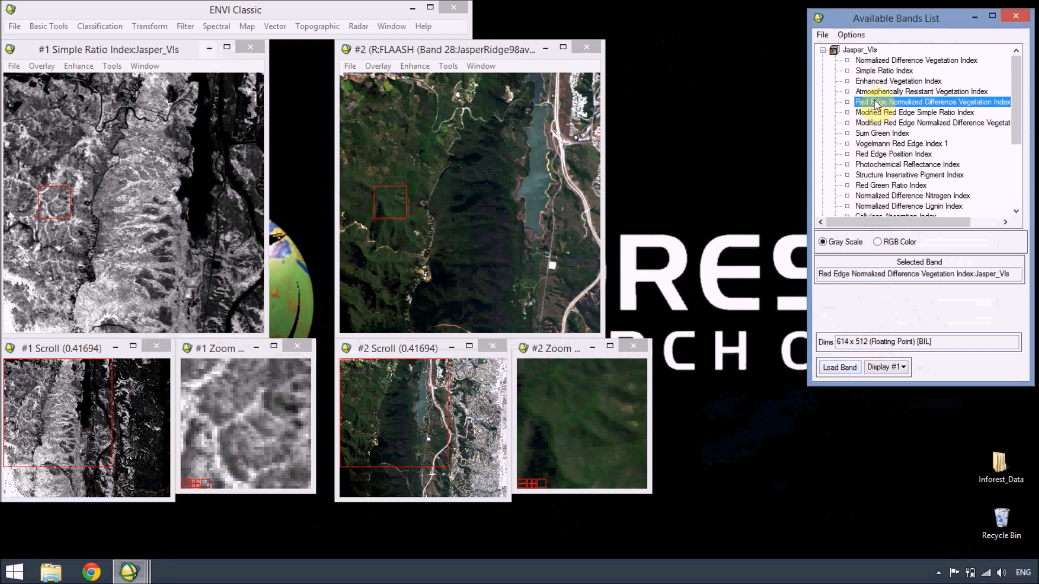
click(833, 367)
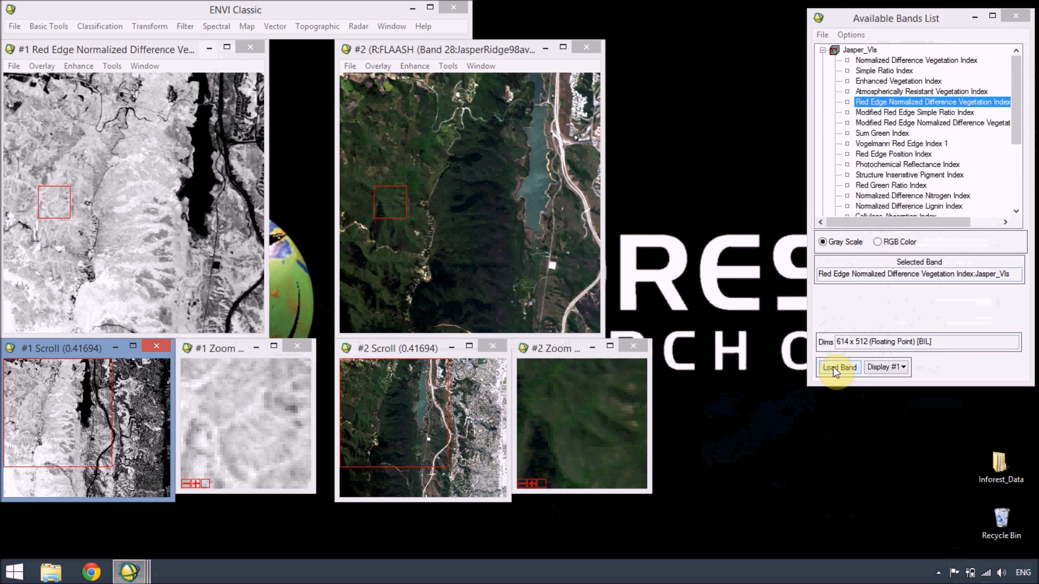
Step: View the Plant Senescence Reflectance Index and the Normalized Difference Lignin Index bands in Display #1
click(1016, 212)
click(1016, 212)
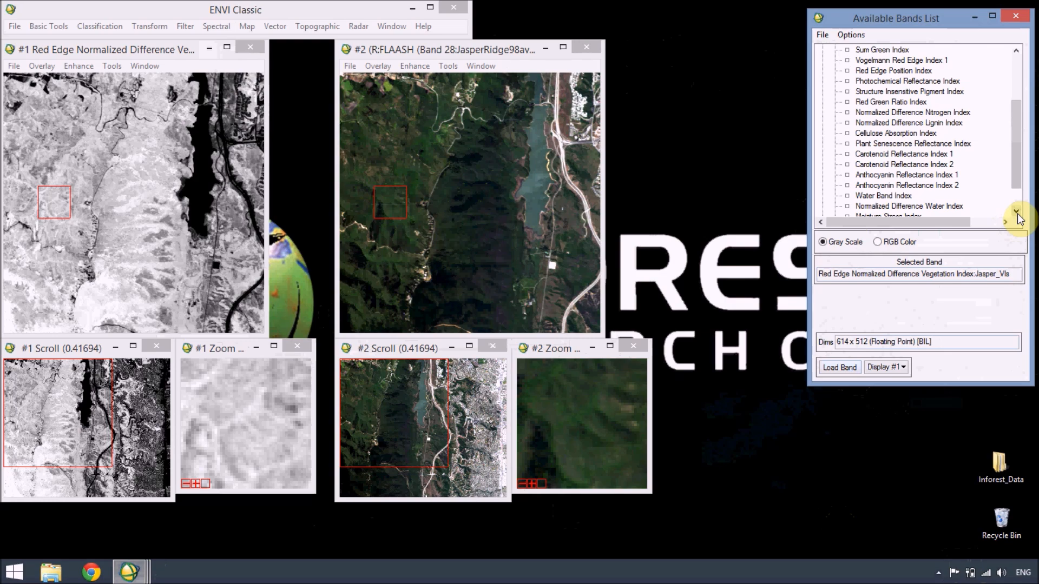
click(948, 144)
click(851, 372)
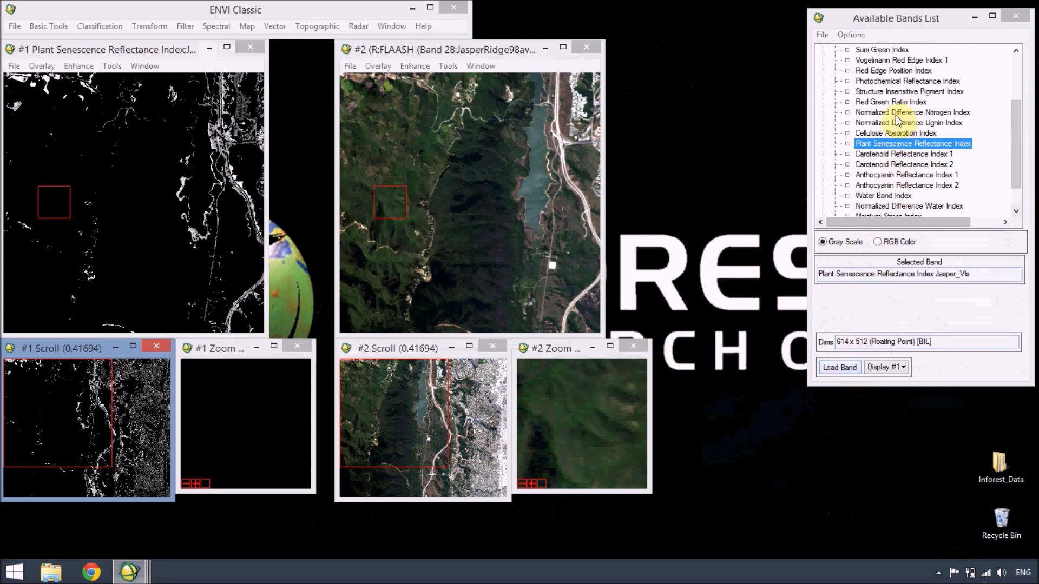
click(896, 124)
click(841, 368)
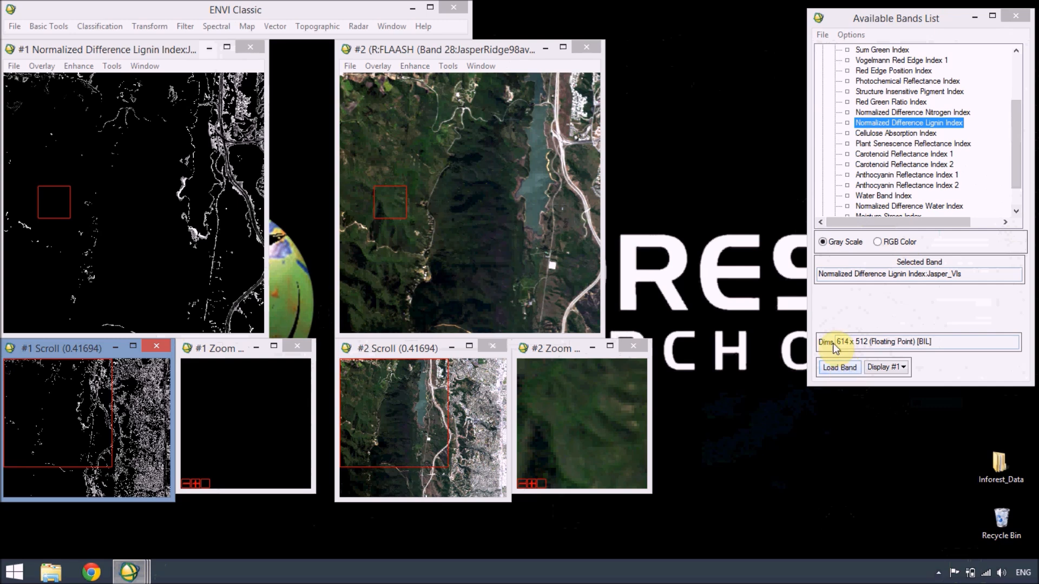
Step: View the Water Band Index and the Normalized Difference Water Index bands in Display #1
click(869, 198)
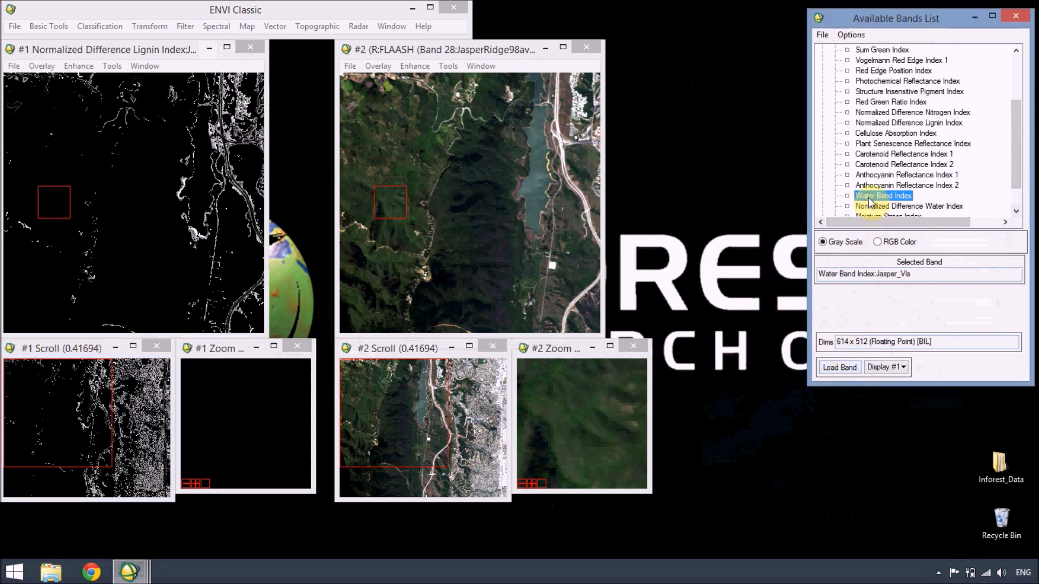
click(829, 366)
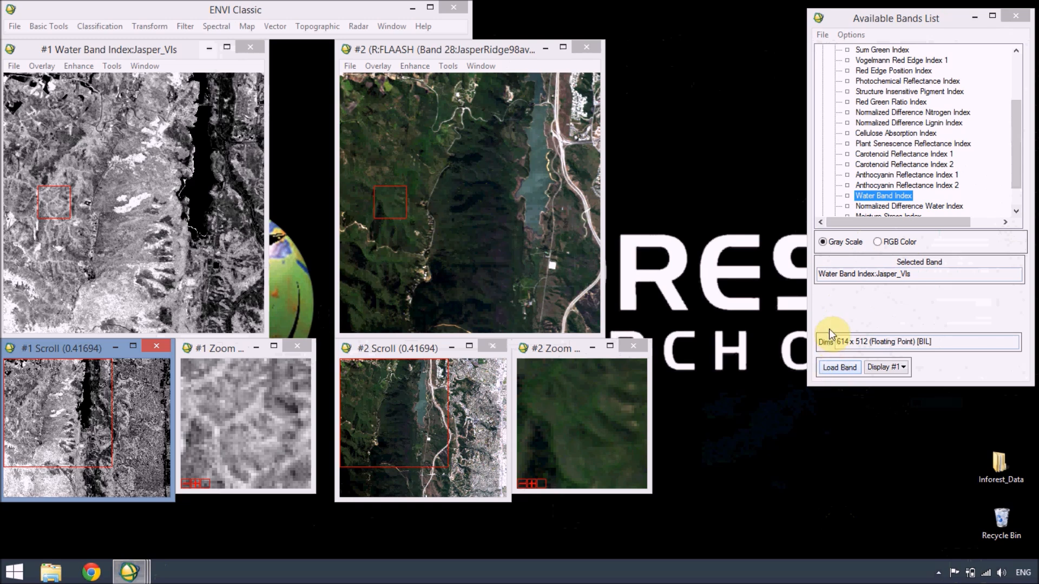
click(864, 208)
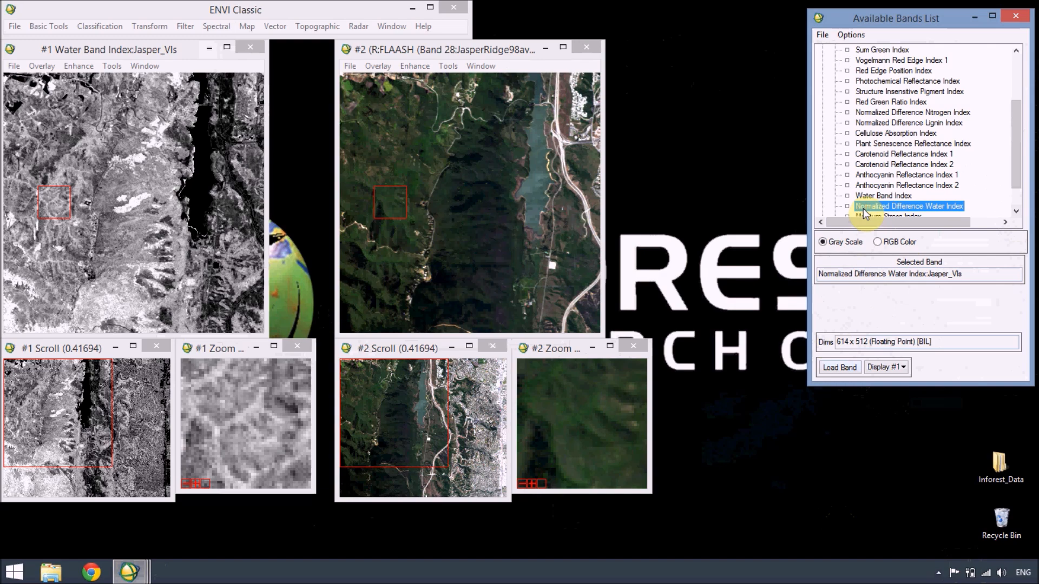
click(837, 371)
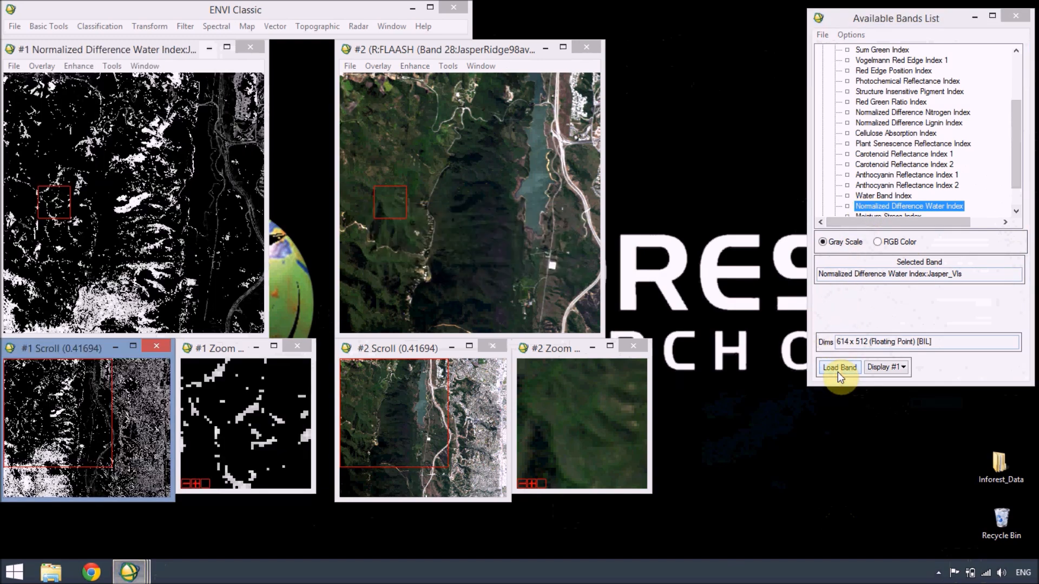
Step: Close Display #1 and collapse the Jasper_VIs band list
click(250, 47)
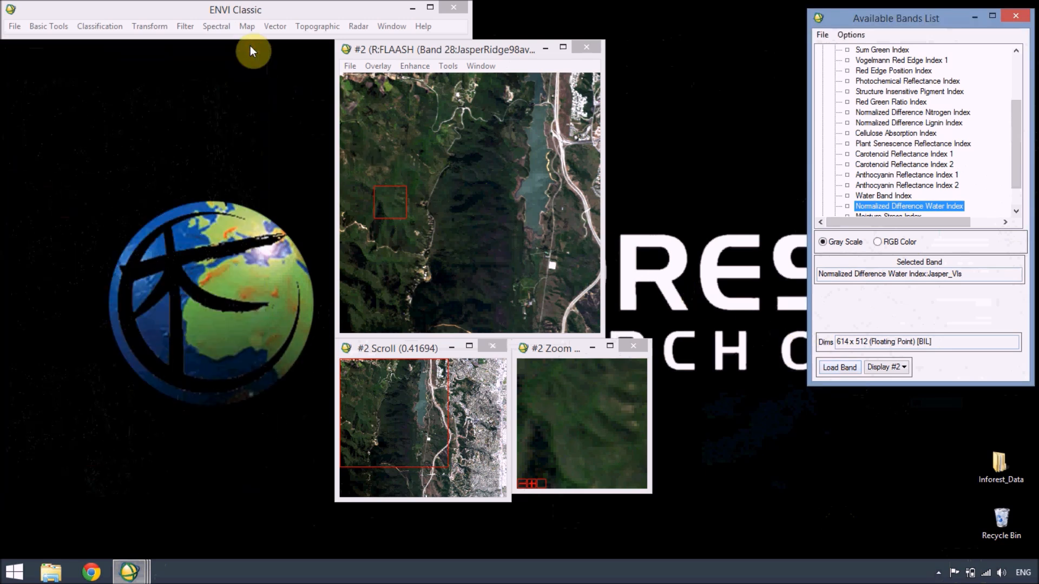
scroll(969, 144, up, 10)
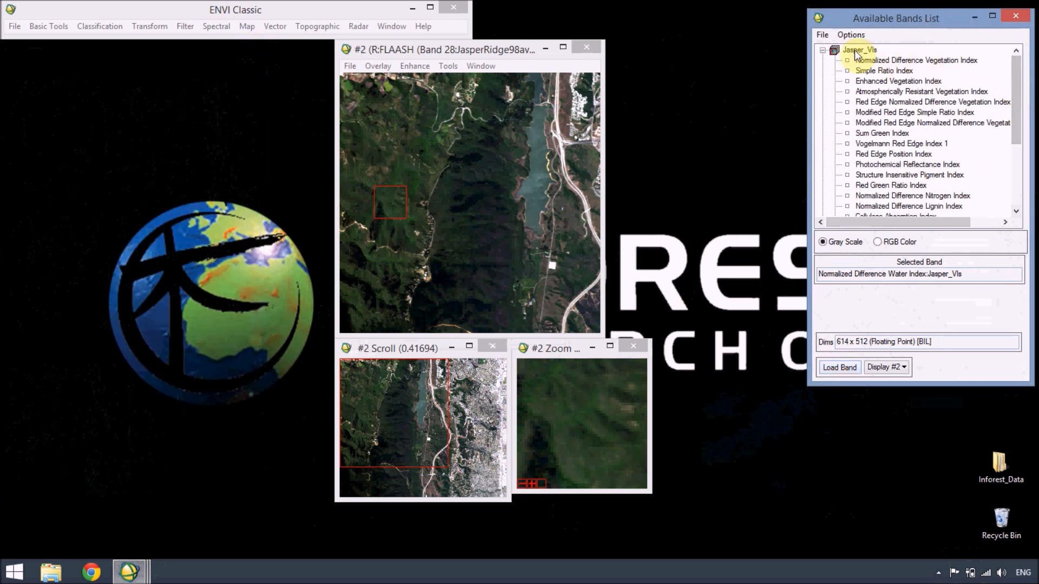
click(822, 50)
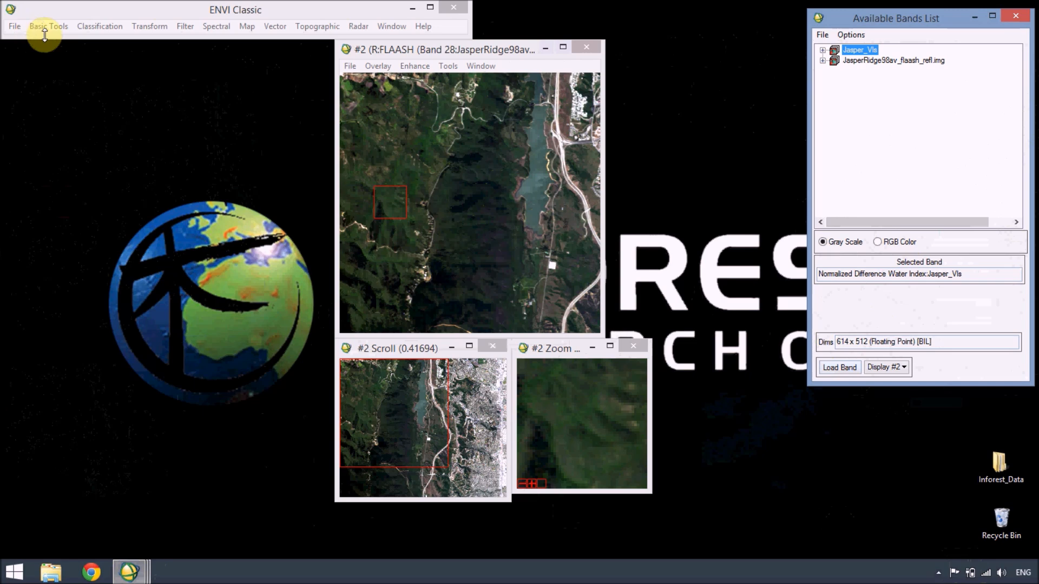
Step: Run the Agricultural Stress tool on the full scene of JasperRidge98av_flaash_refl.img, with the result output to memory
click(212, 27)
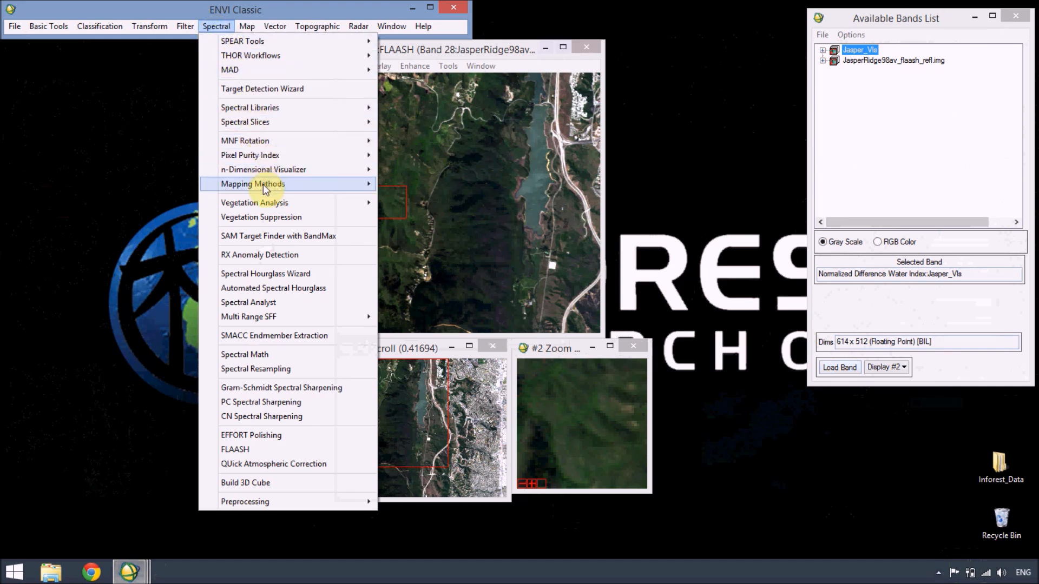
mouse_move(265, 202)
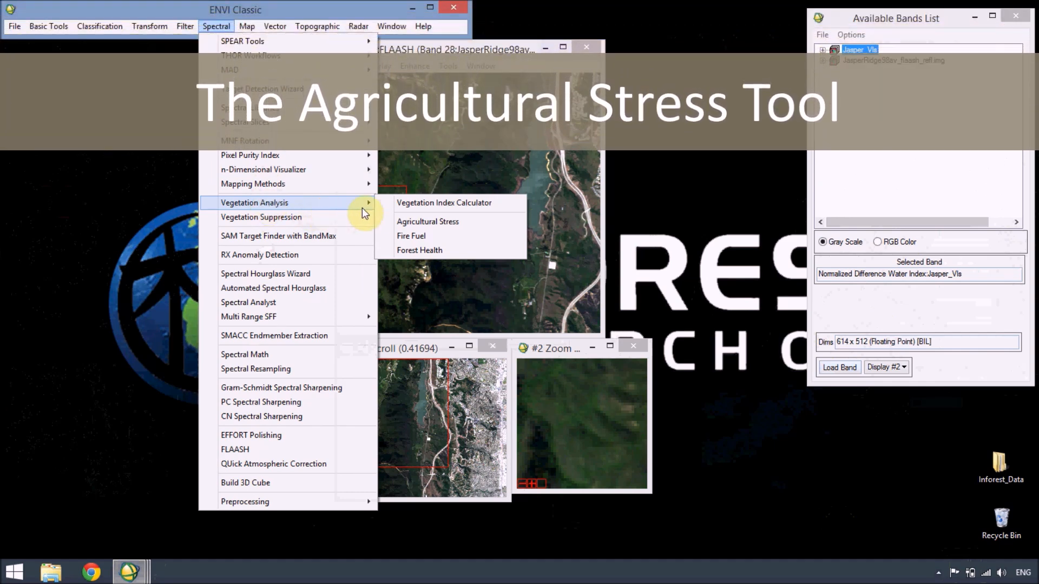
click(395, 221)
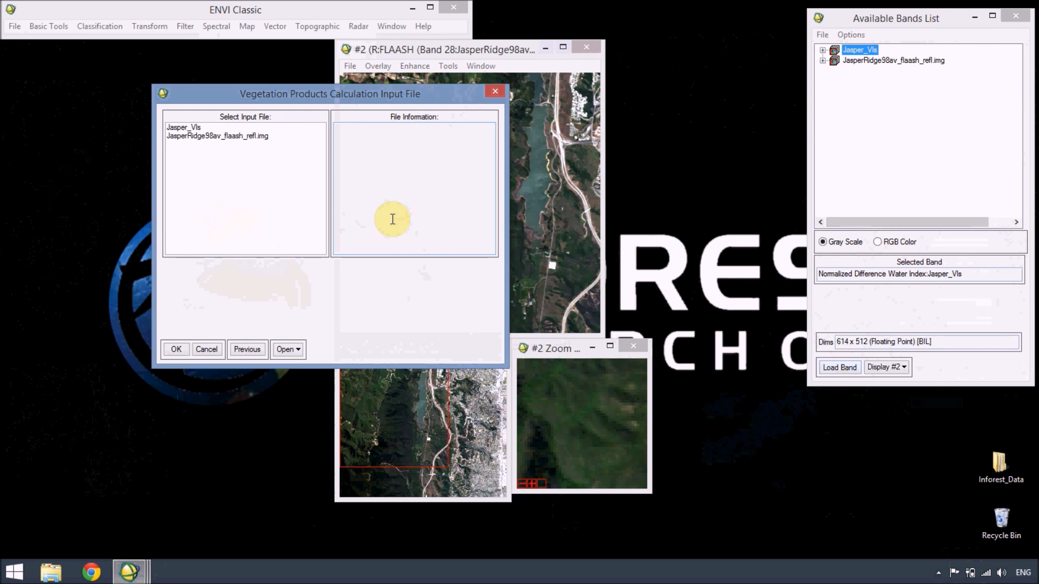
click(255, 136)
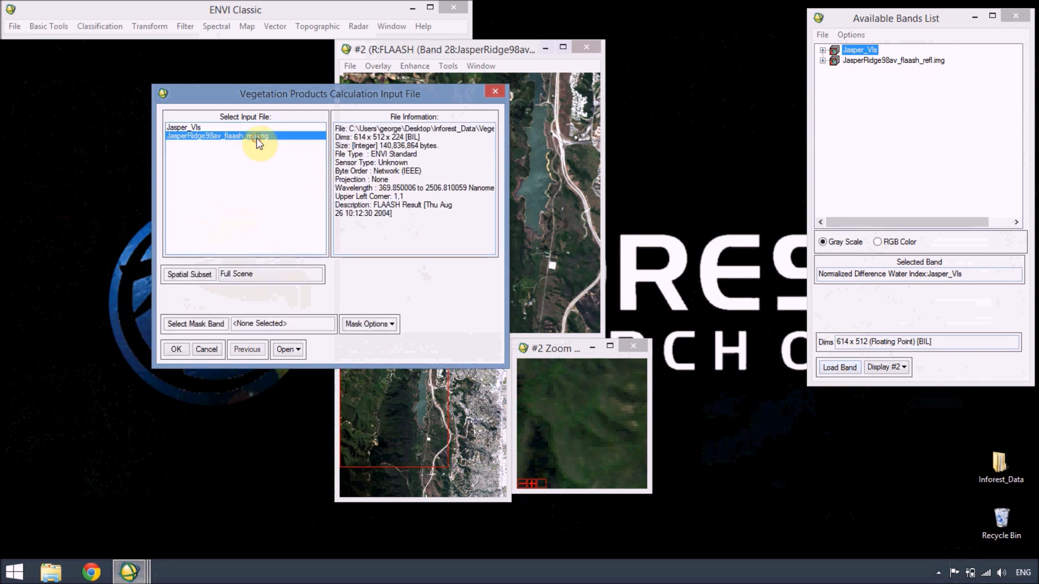
click(174, 349)
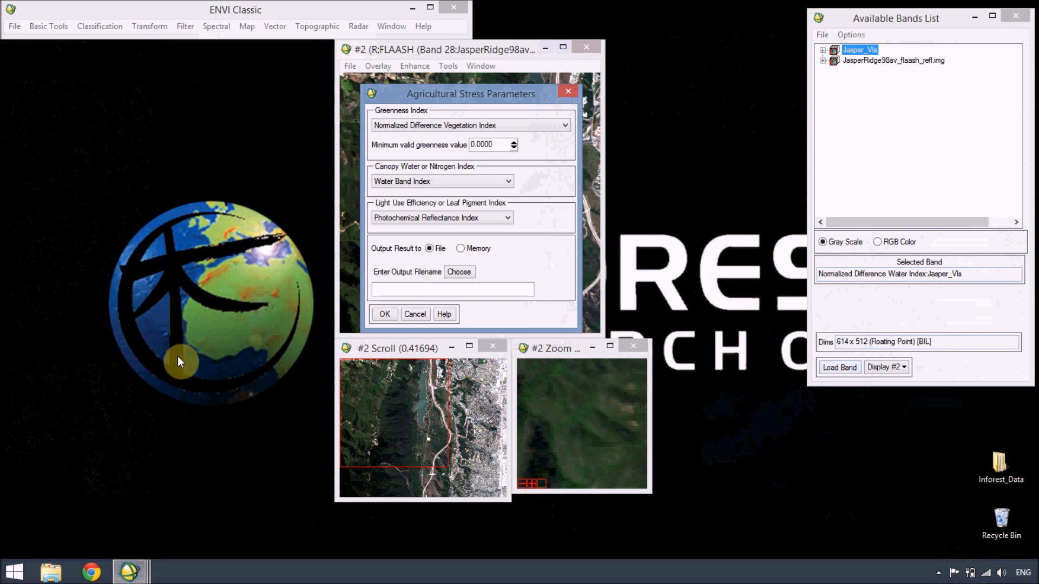
click(459, 249)
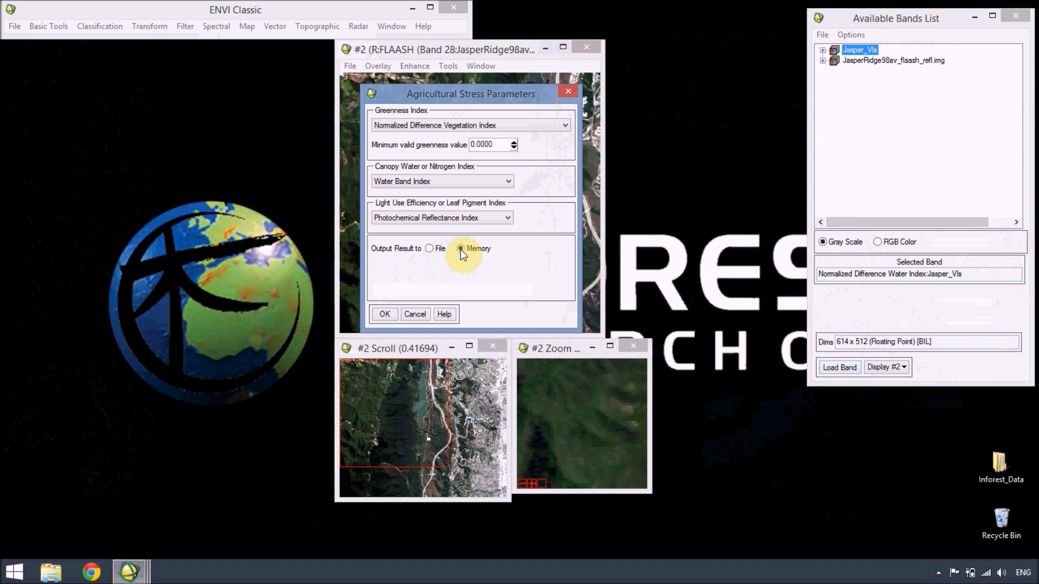
click(385, 314)
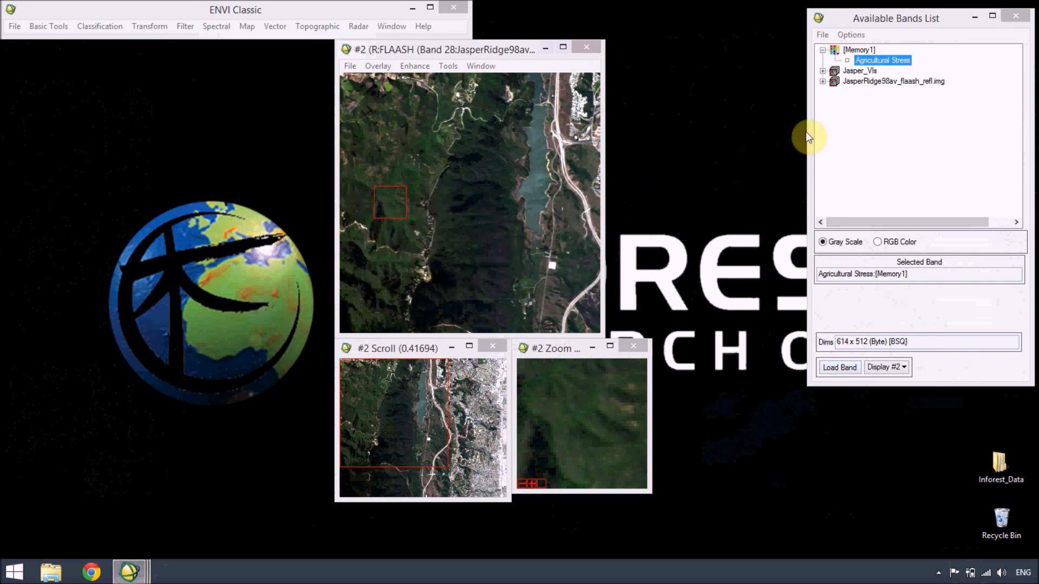
Step: Load the Agricultural Stress band as a gray scale band into a new display
click(903, 63)
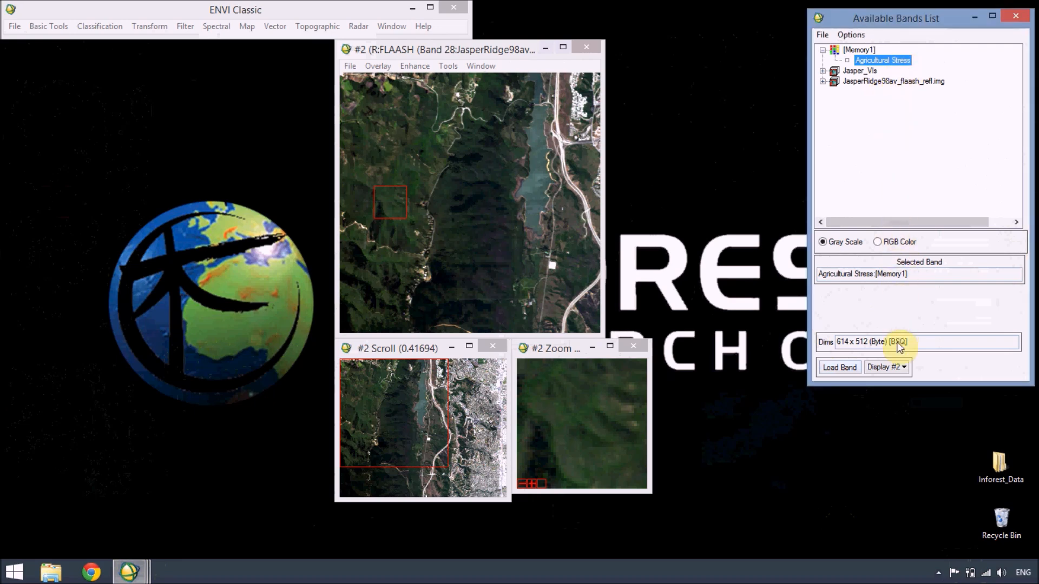
click(898, 369)
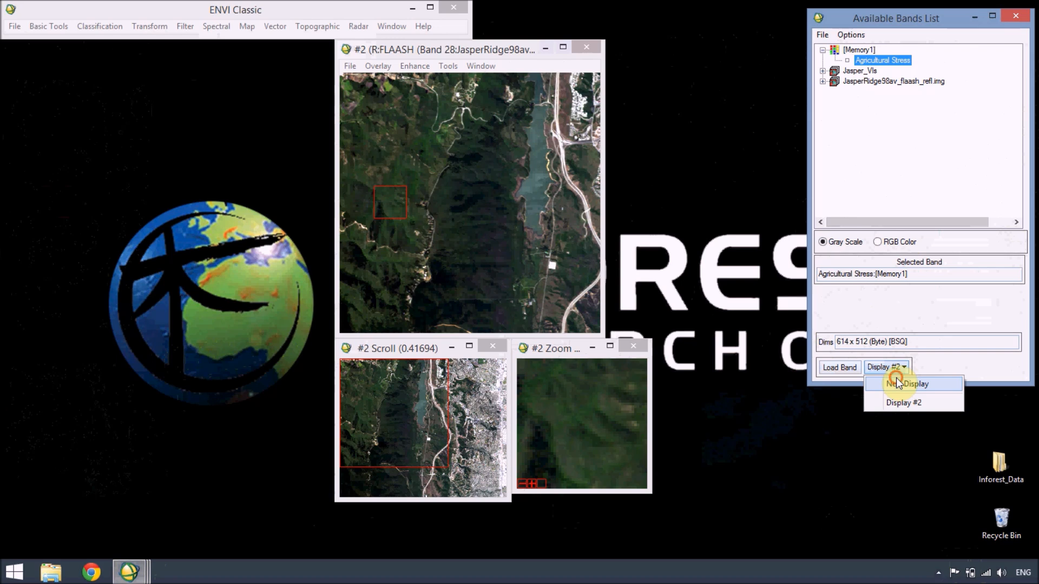
click(898, 383)
click(838, 369)
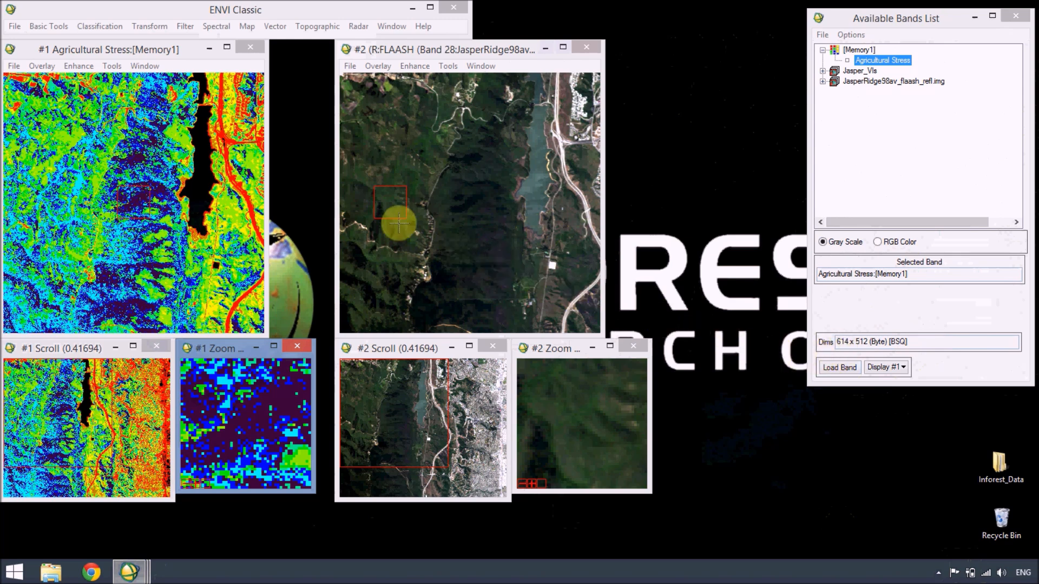
Step: Inspect the Agricultural Stress map east of the reservoir and in the southern forest, and close its display and collapse its band list
click(218, 130)
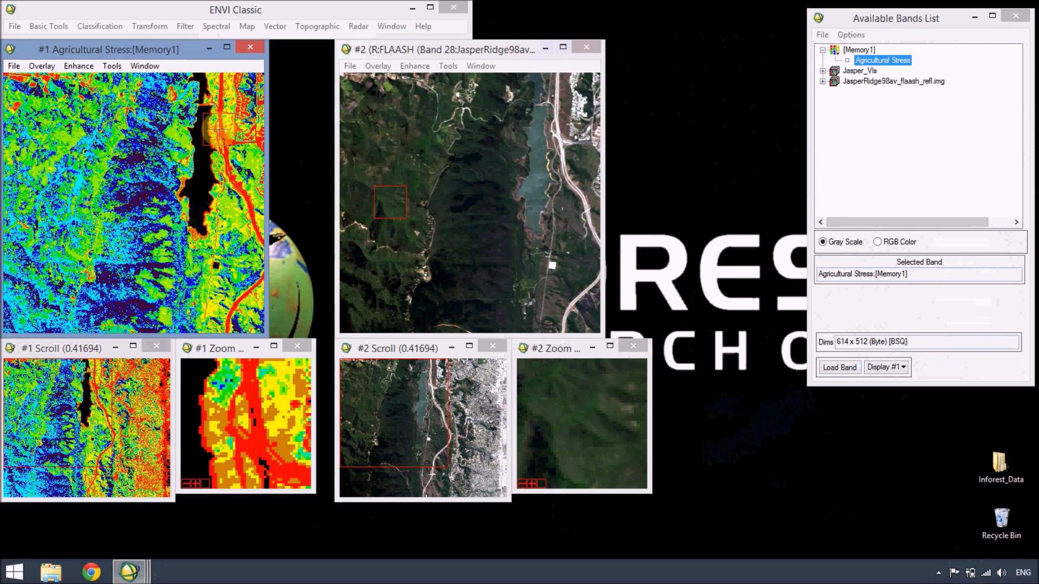
drag(218, 130, 119, 295)
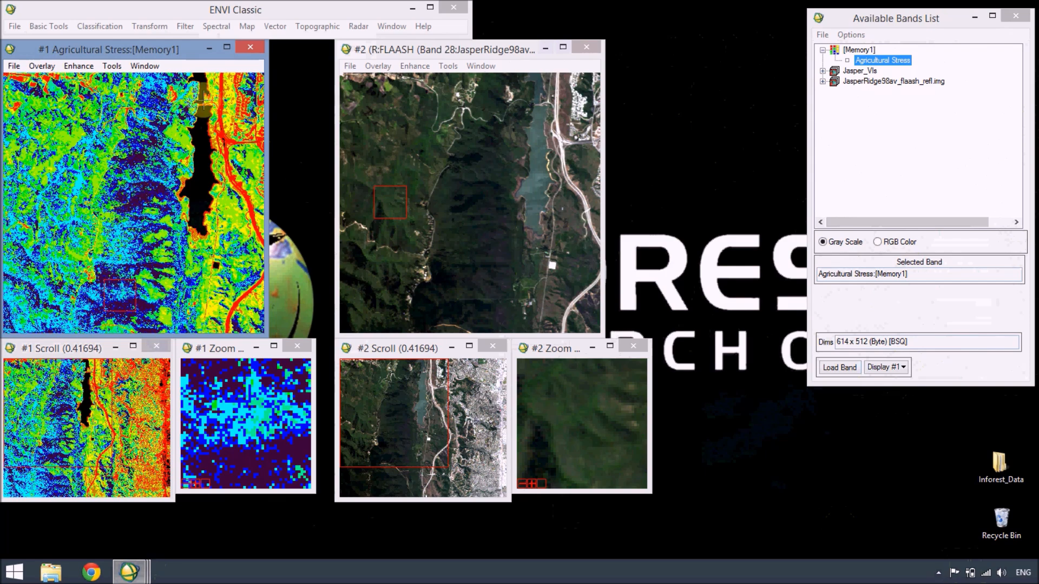
click(245, 49)
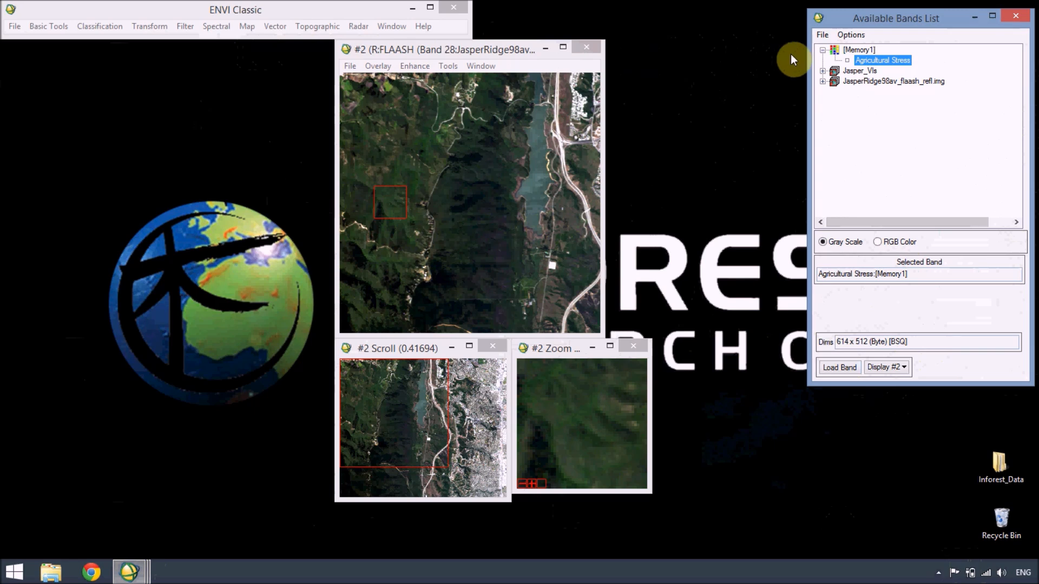
click(823, 52)
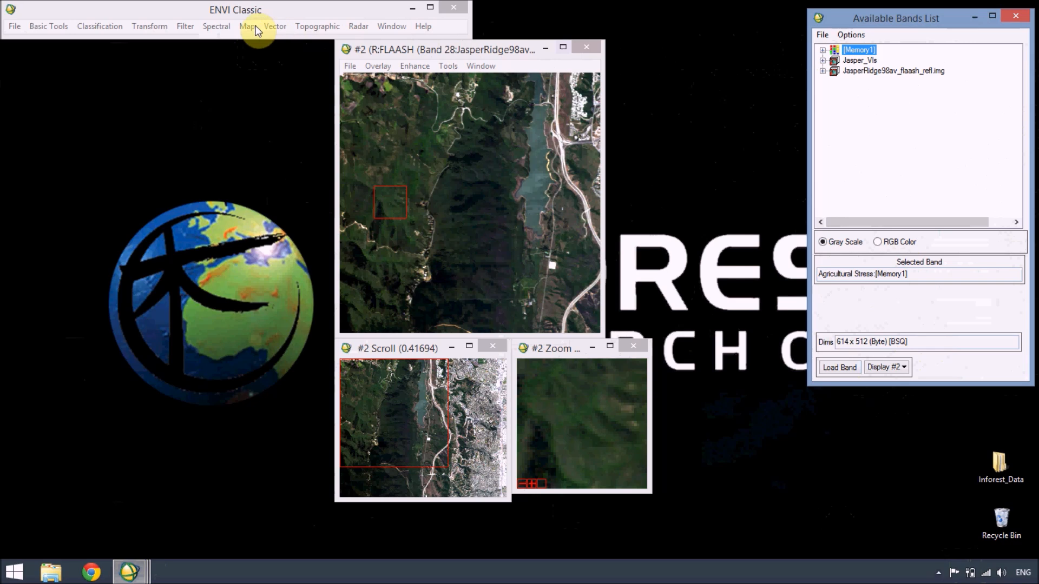
Step: Start the Fire Fuel vegetation analysis tool and open the jasper_aviris_urban_mask file from the Vegetation Analysis folder
click(214, 27)
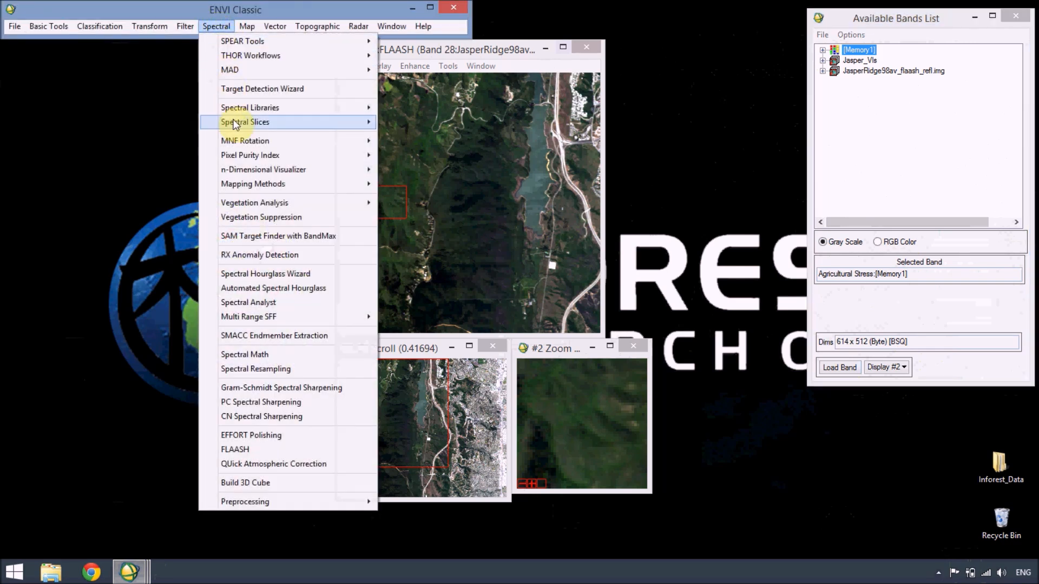
mouse_move(255, 205)
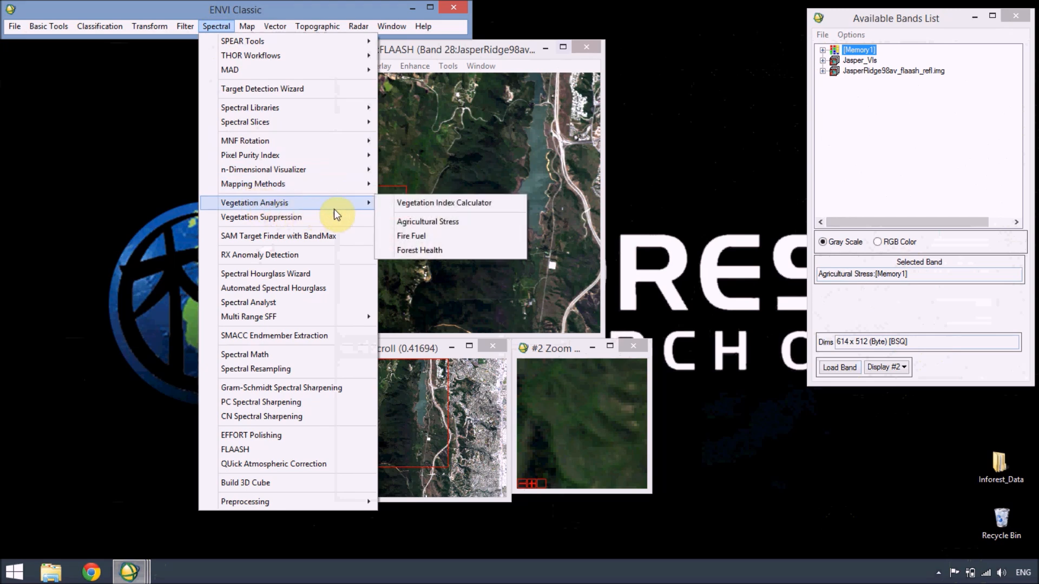
click(391, 235)
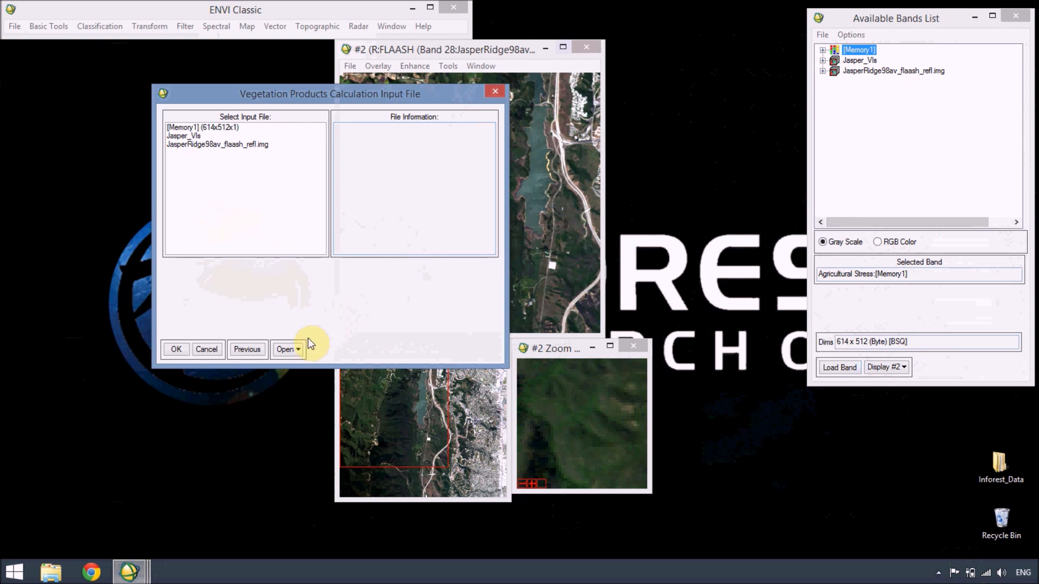
click(294, 352)
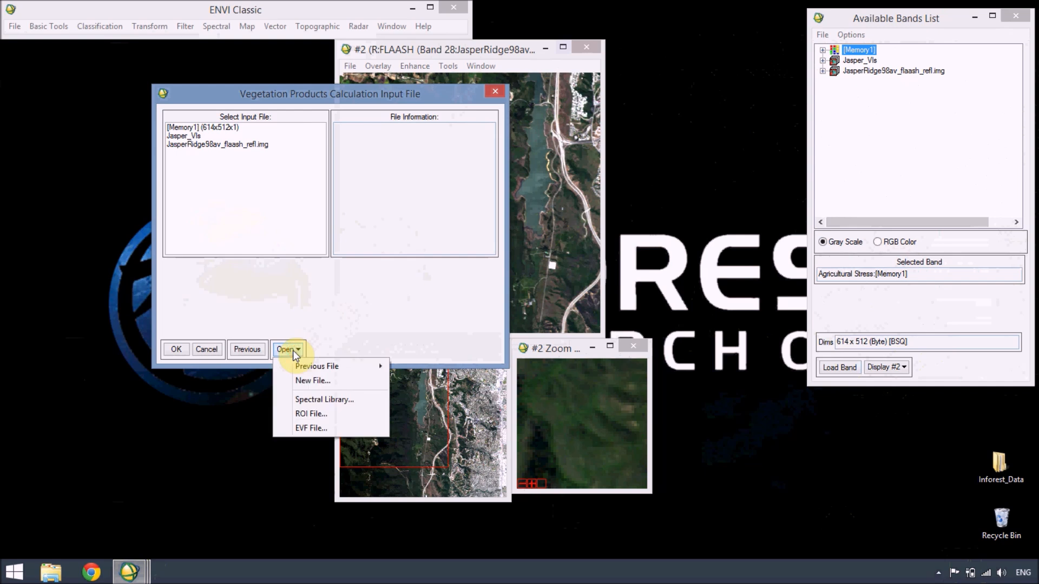
click(294, 382)
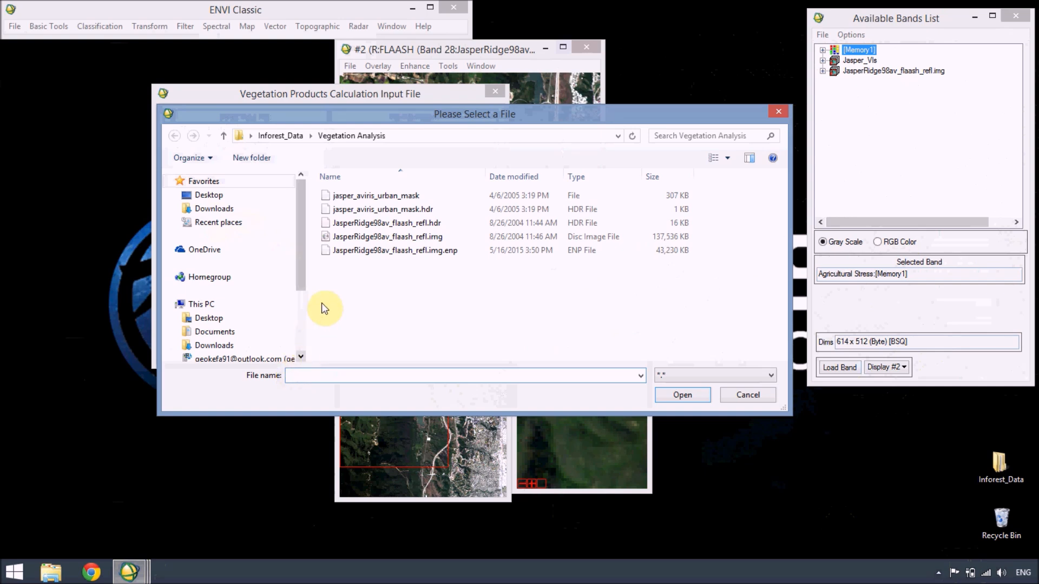
click(373, 200)
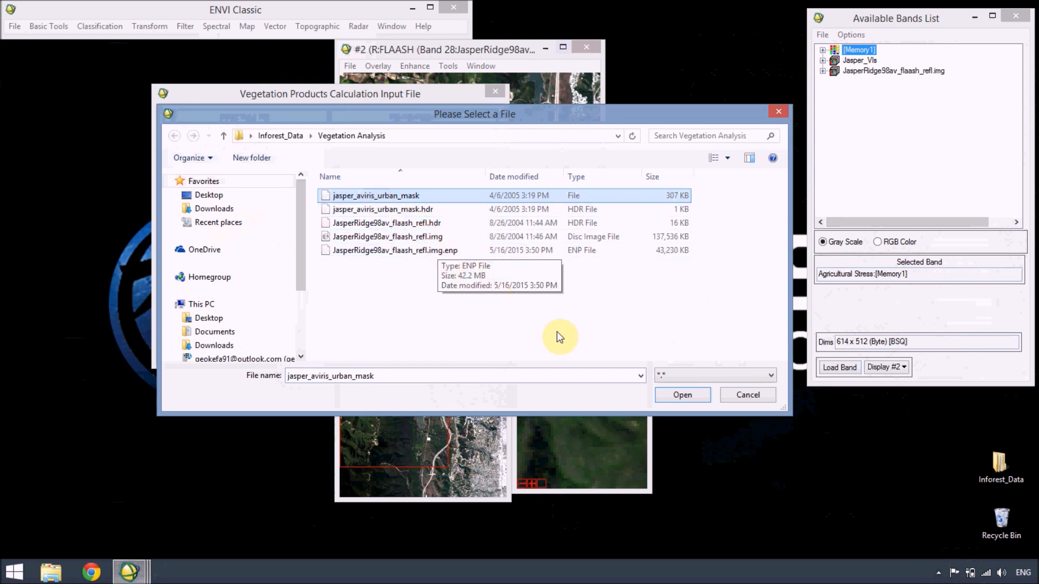
click(675, 394)
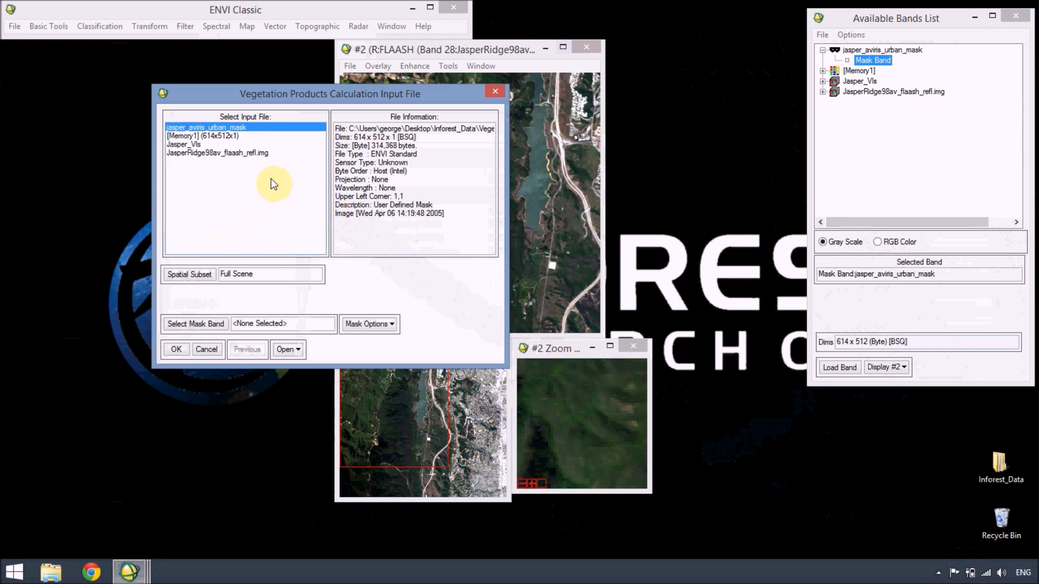
Step: Use Jasper_VIs as the Fire Fuel input file and apply the Mask Band of jasper_aviris_urban_mask as its mask
click(193, 144)
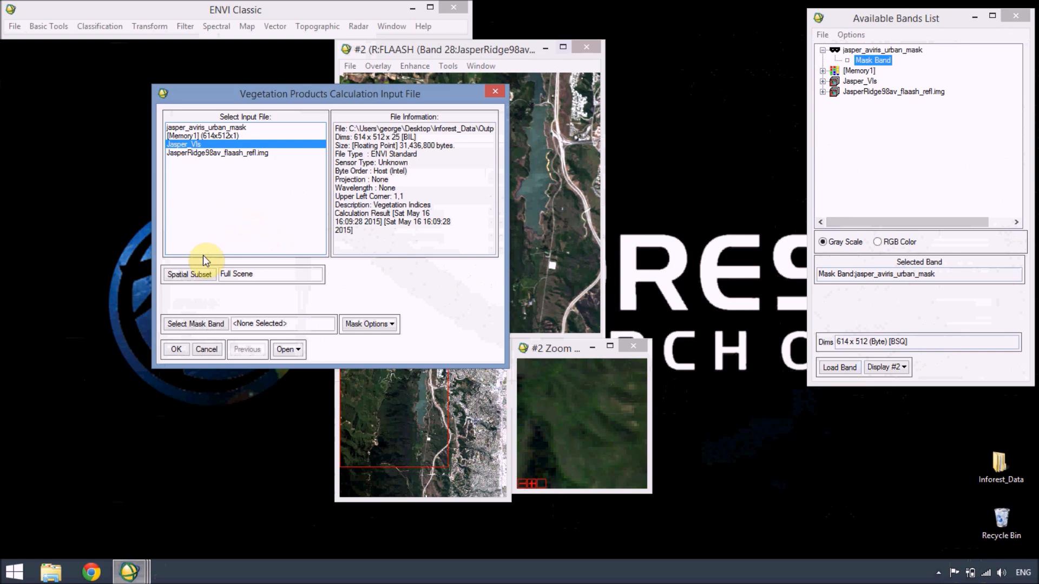
click(195, 324)
click(428, 138)
click(383, 332)
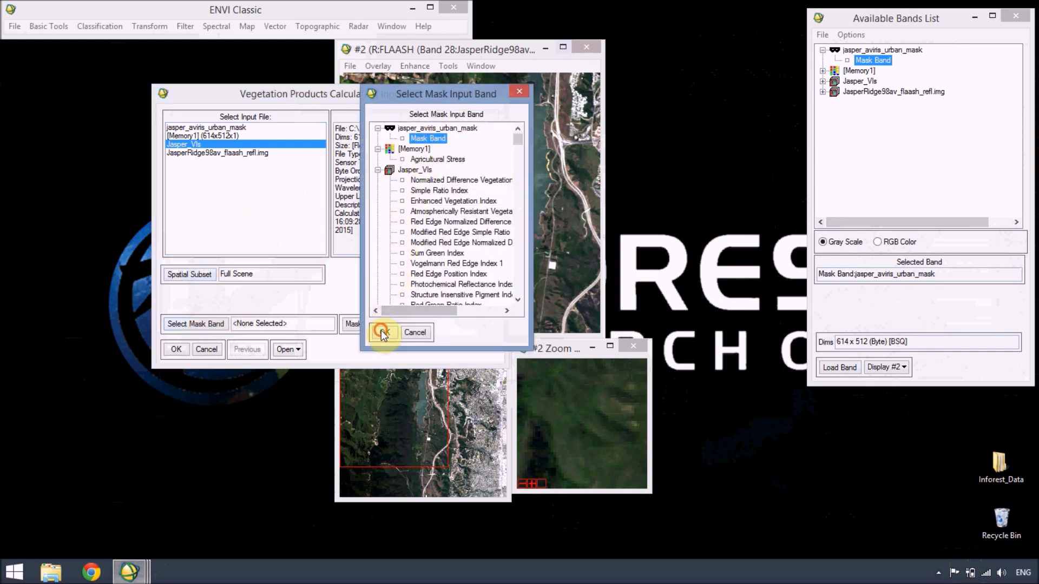
click(176, 351)
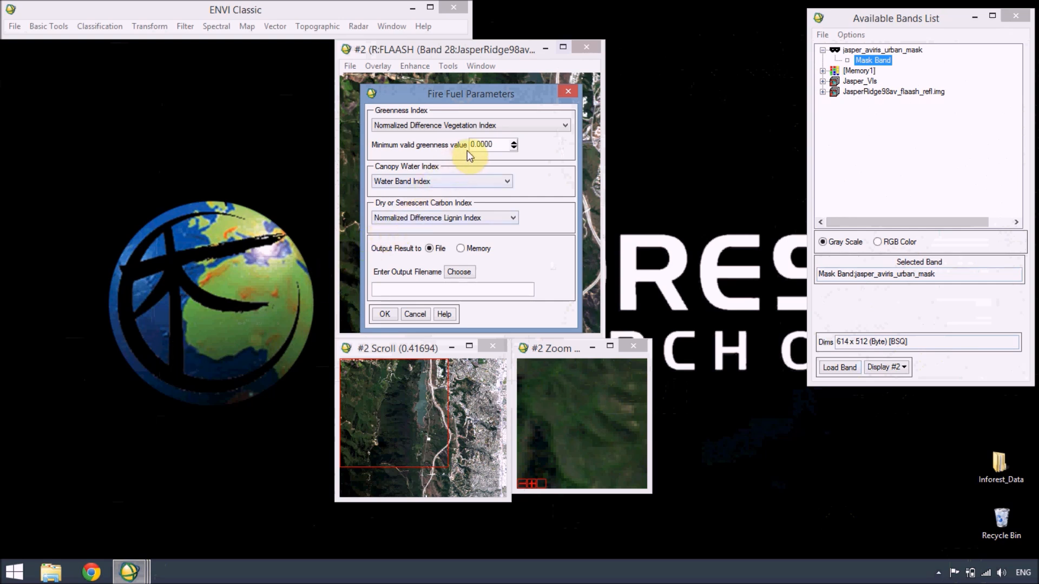
Step: Run the Fire Fuel calculation with a minimum valid greenness value of 0.2 and the result output to memory
key(BackSpace)
text(2)
click(459, 249)
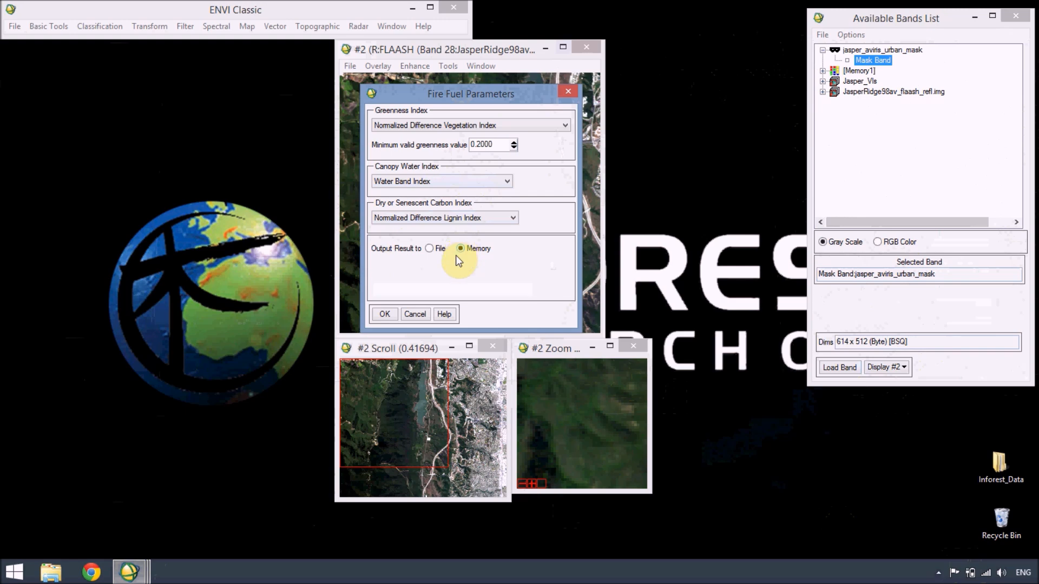
click(386, 314)
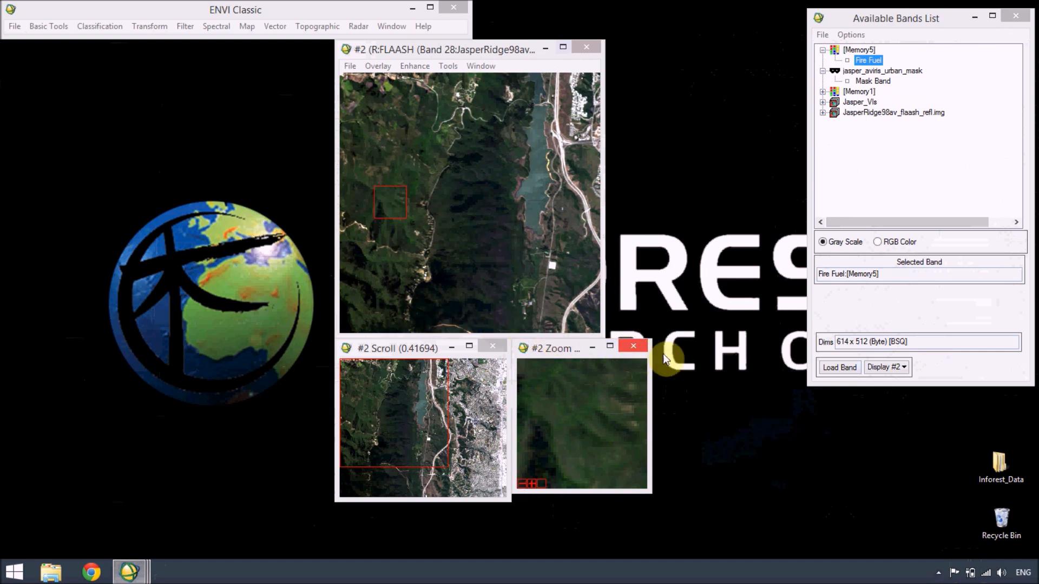
Step: Load the Fire Fuel band into a new display and link it with the true-color image in Display #2
click(887, 375)
click(898, 385)
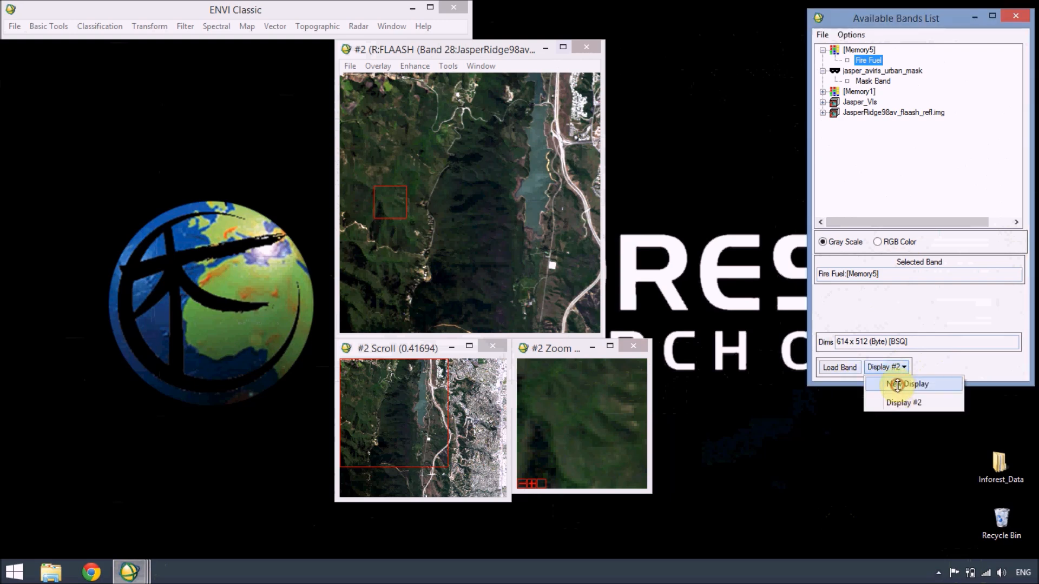
click(845, 366)
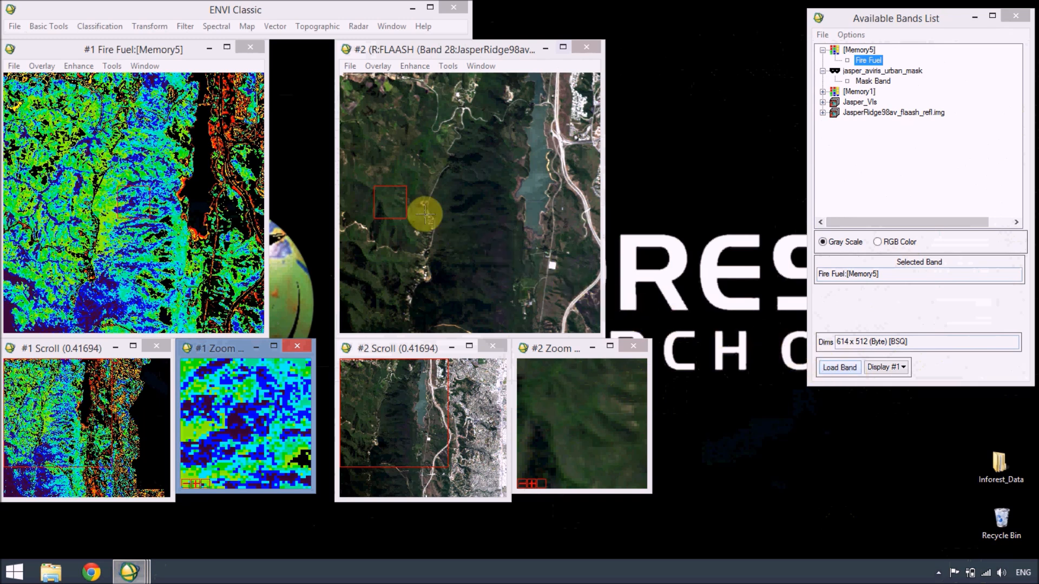
right_click(372, 162)
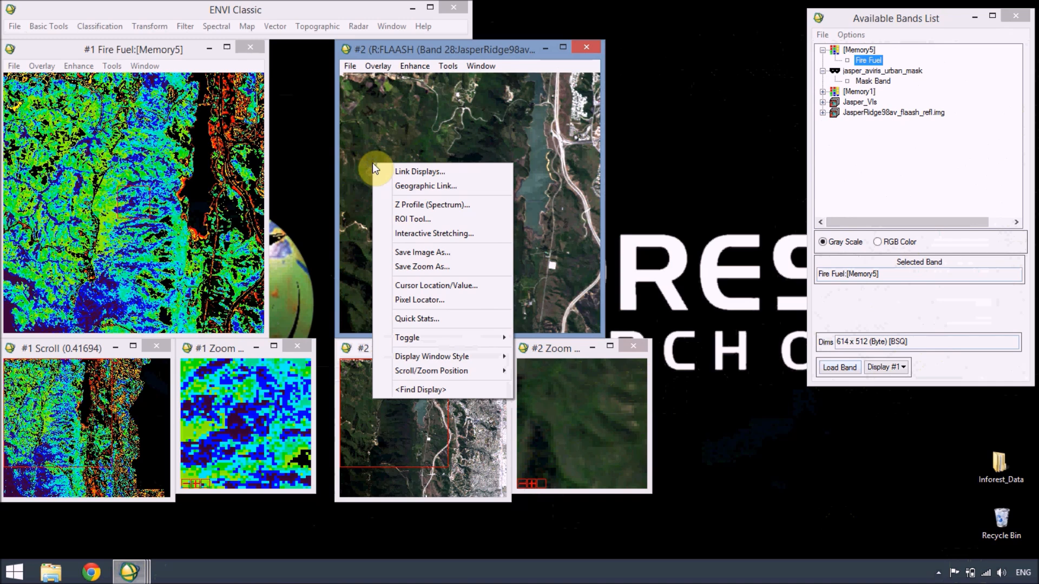
click(383, 171)
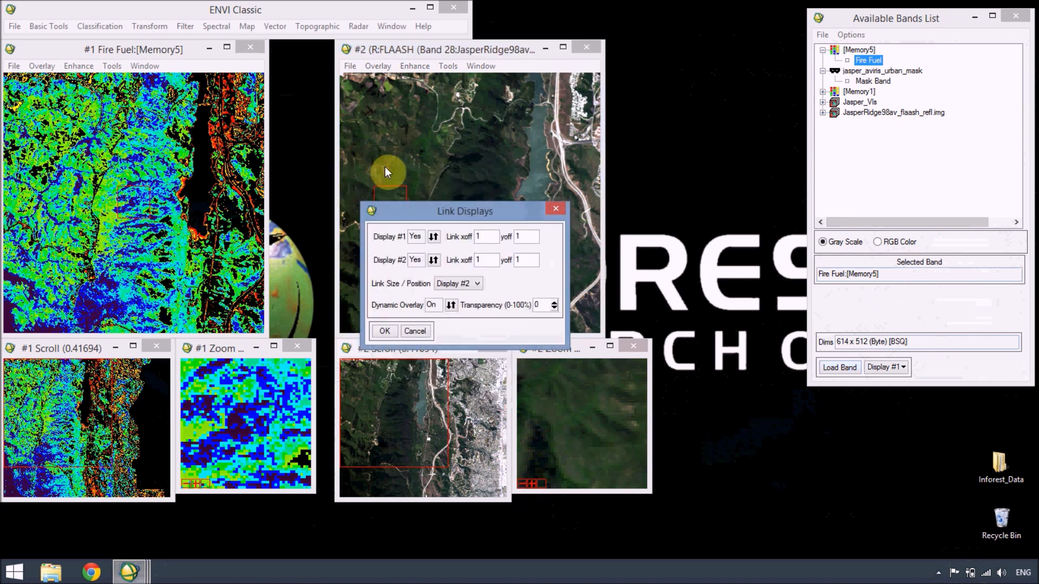
click(383, 331)
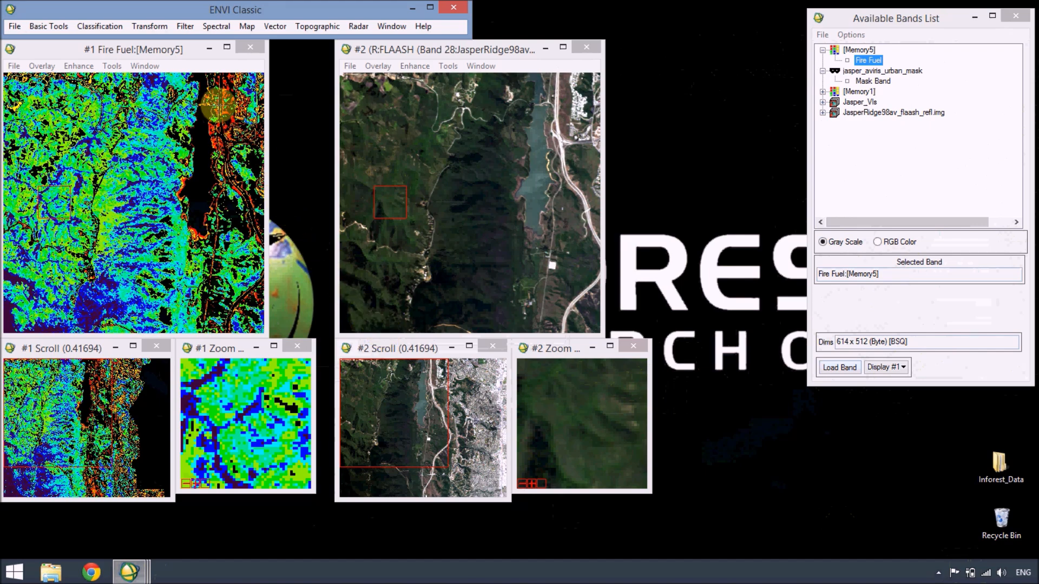
Step: Compare the Fire Fuel map with the linked true-color image beside the highway and in the dark southern forest
click(216, 101)
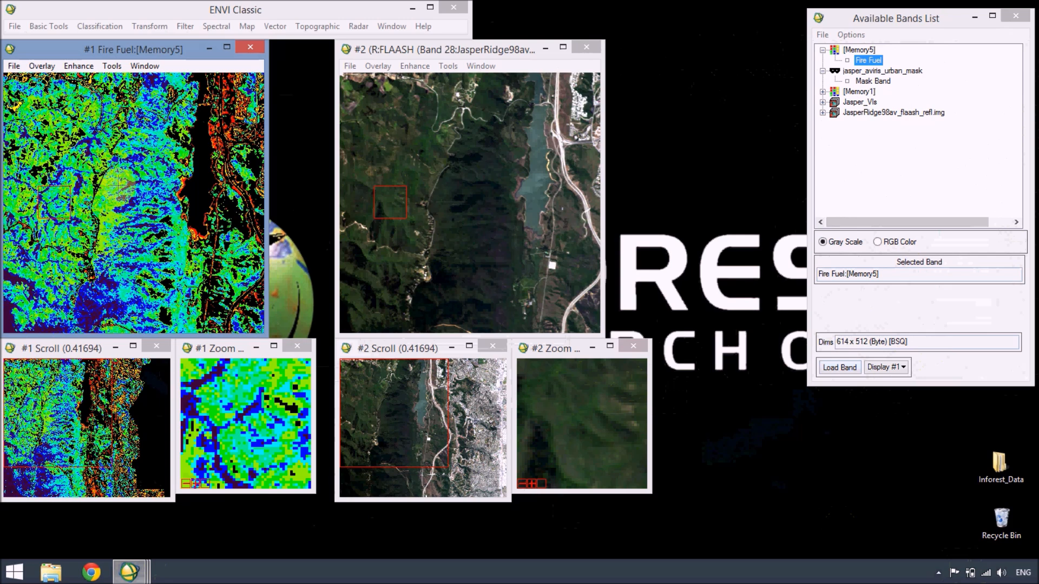
drag(62, 205, 222, 113)
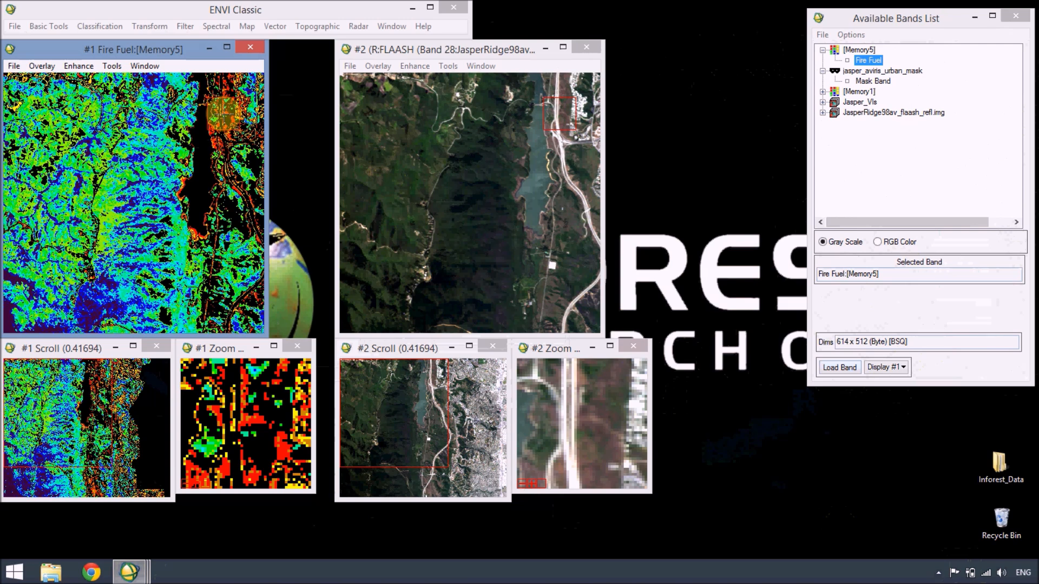
drag(222, 113, 90, 307)
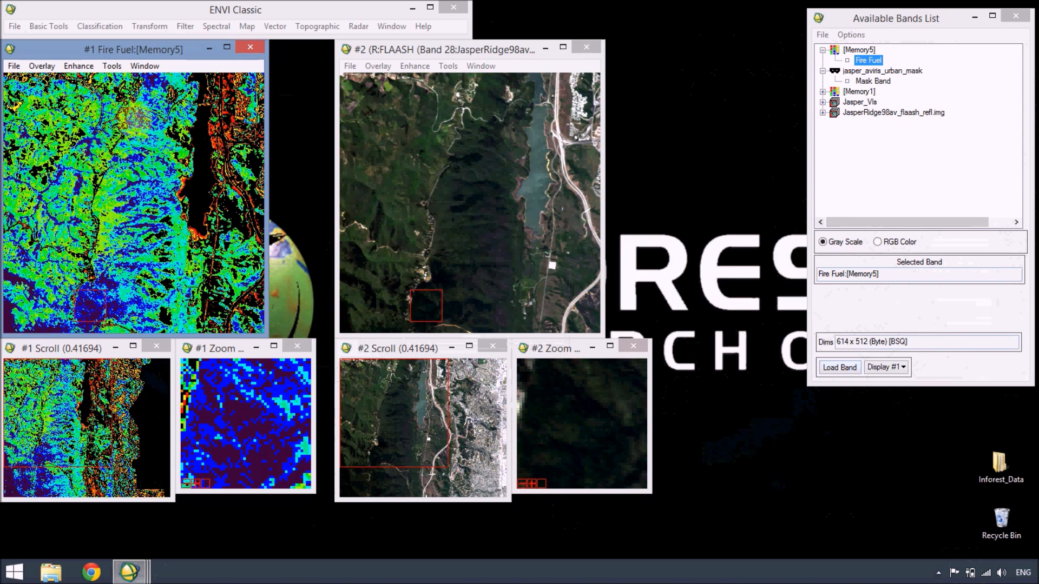
Step: Close the Fire Fuel display and collapse the [Memory5] and jasper_aviris_urban_mask band lists
click(260, 52)
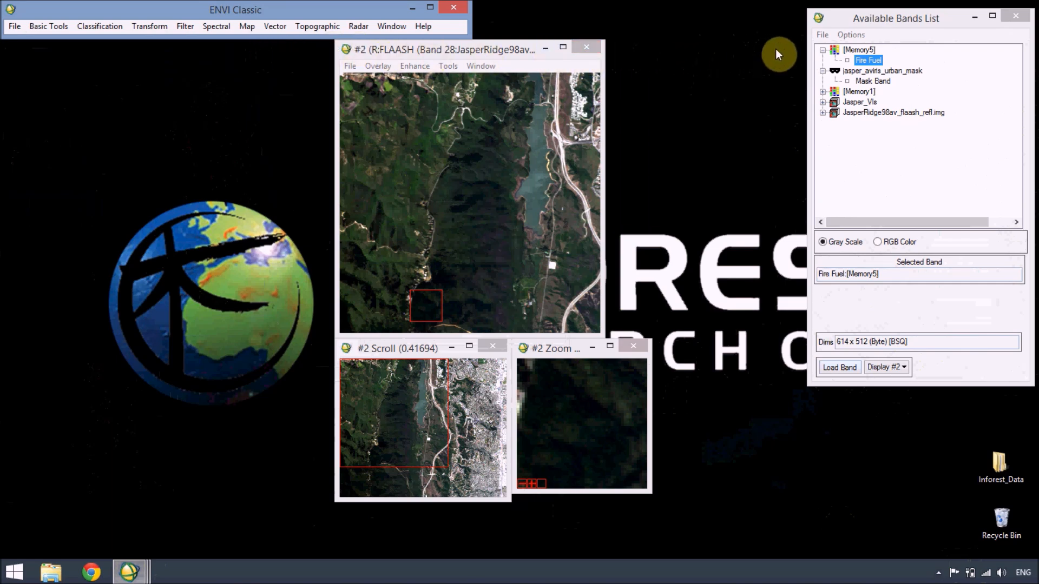
click(822, 49)
click(823, 61)
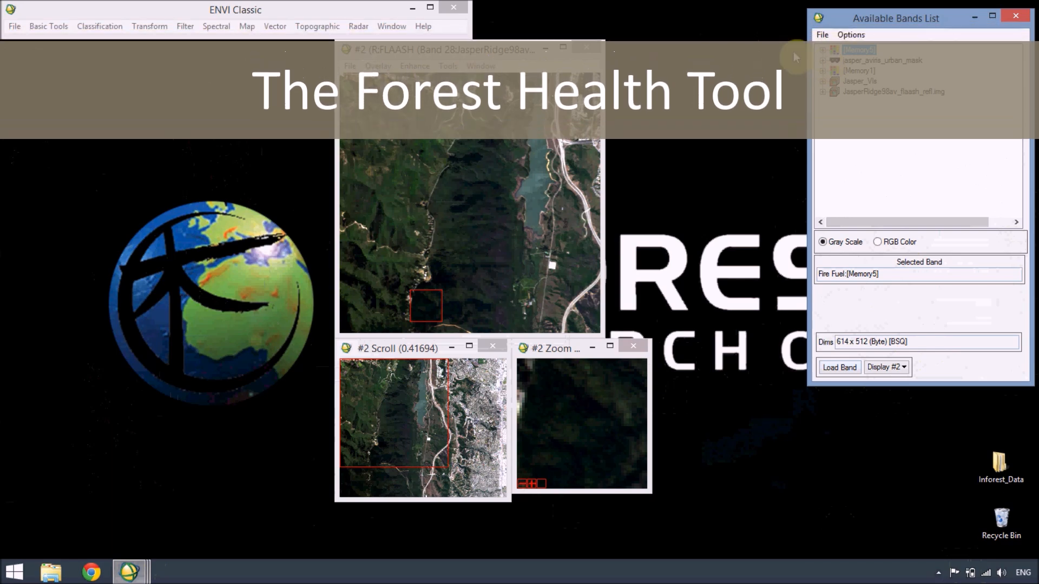
Step: Run the Forest Health calculation on JasperRidge98av_flaash_refl.img with the default index settings and the result output to memory
click(228, 26)
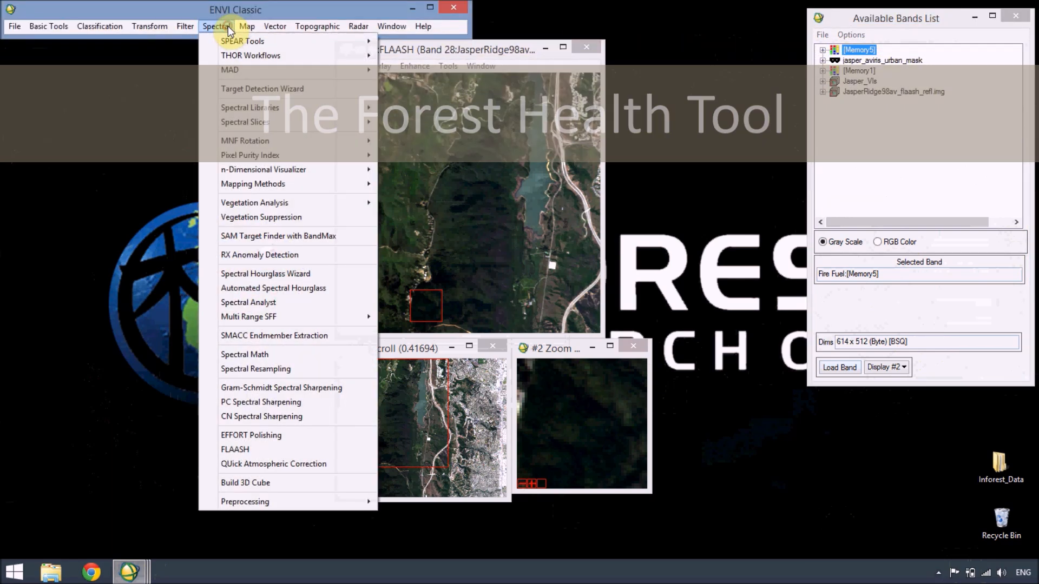
mouse_move(257, 202)
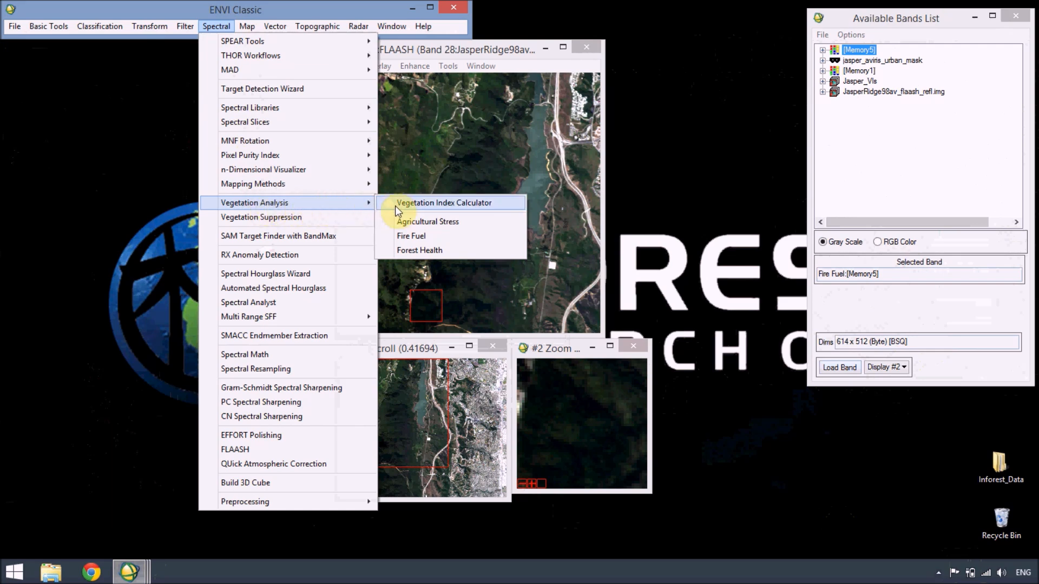
click(387, 250)
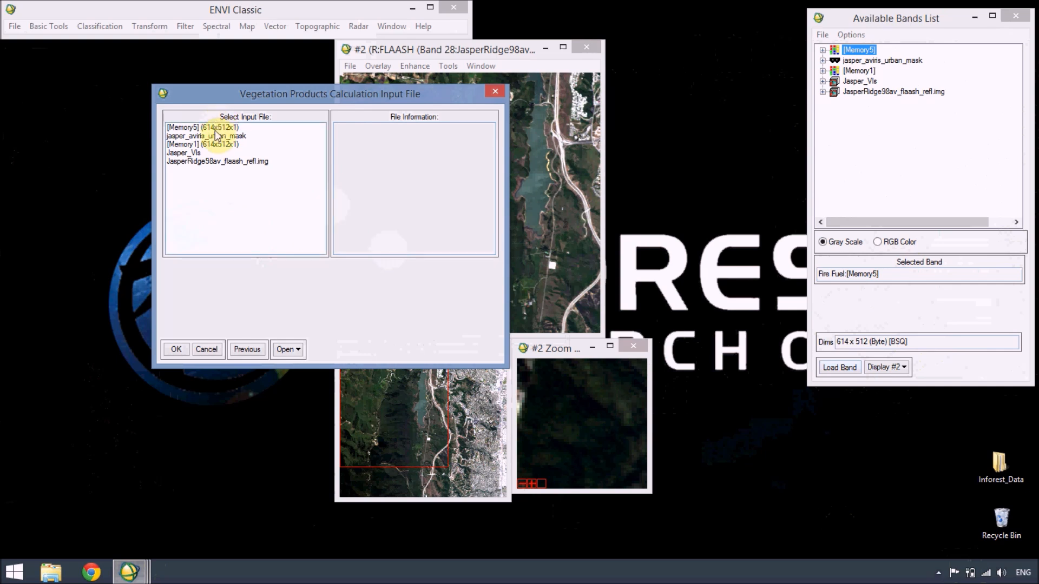
click(213, 161)
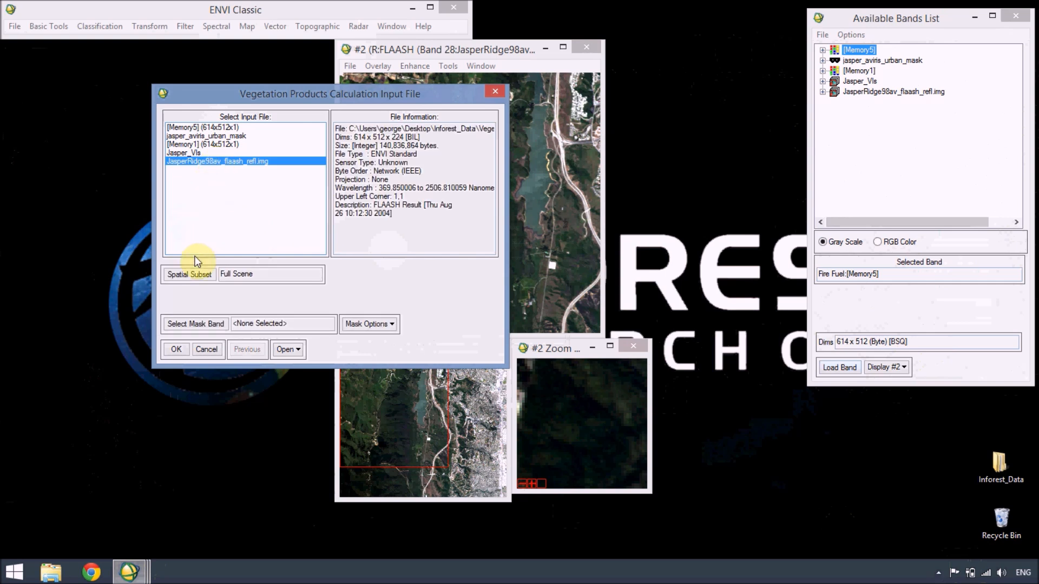
click(177, 349)
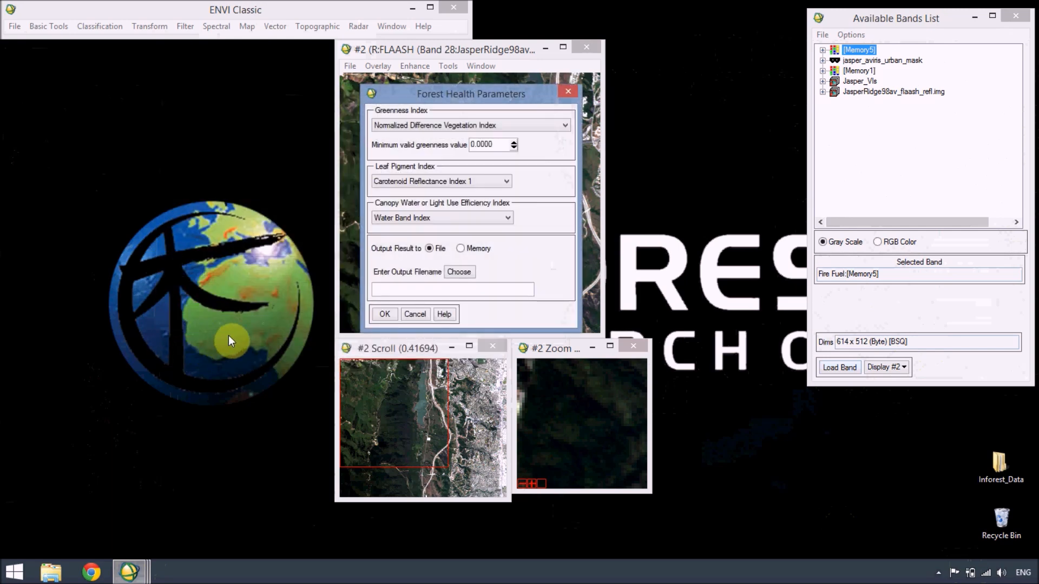
click(459, 248)
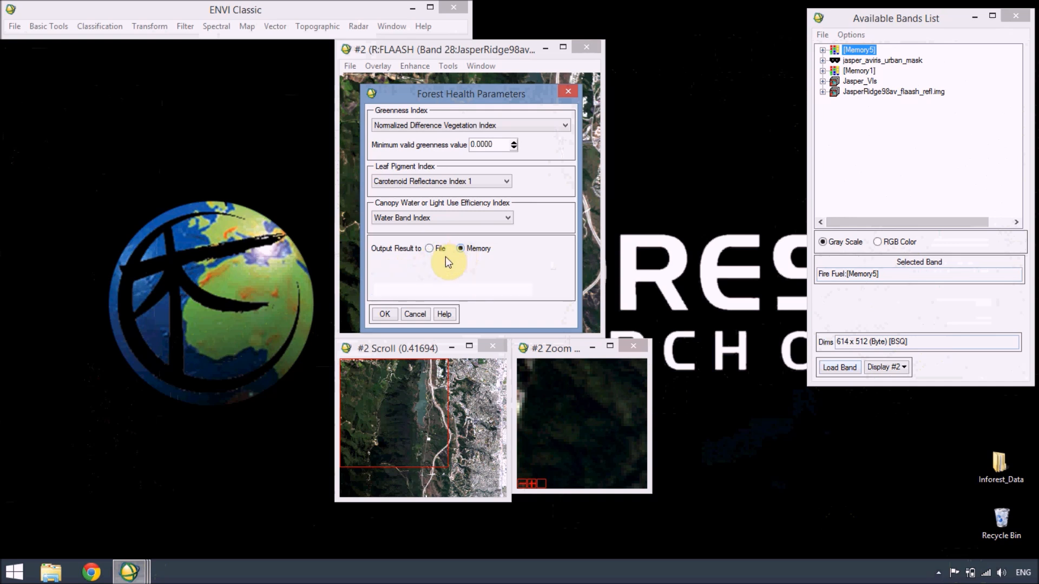
click(386, 315)
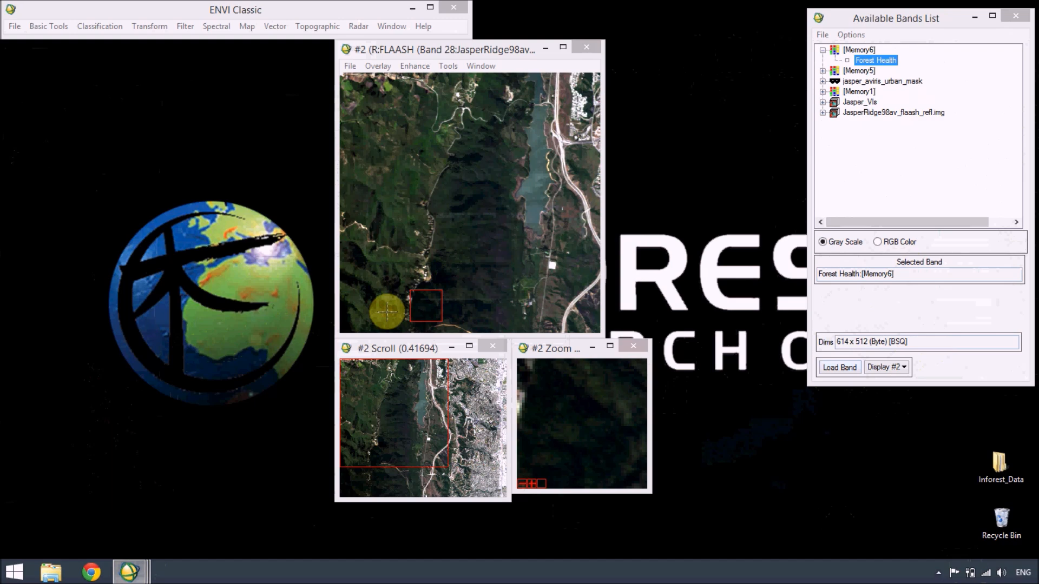
Step: Load the Forest Health band into a new display and link it with the true-color image in Display #2
click(878, 372)
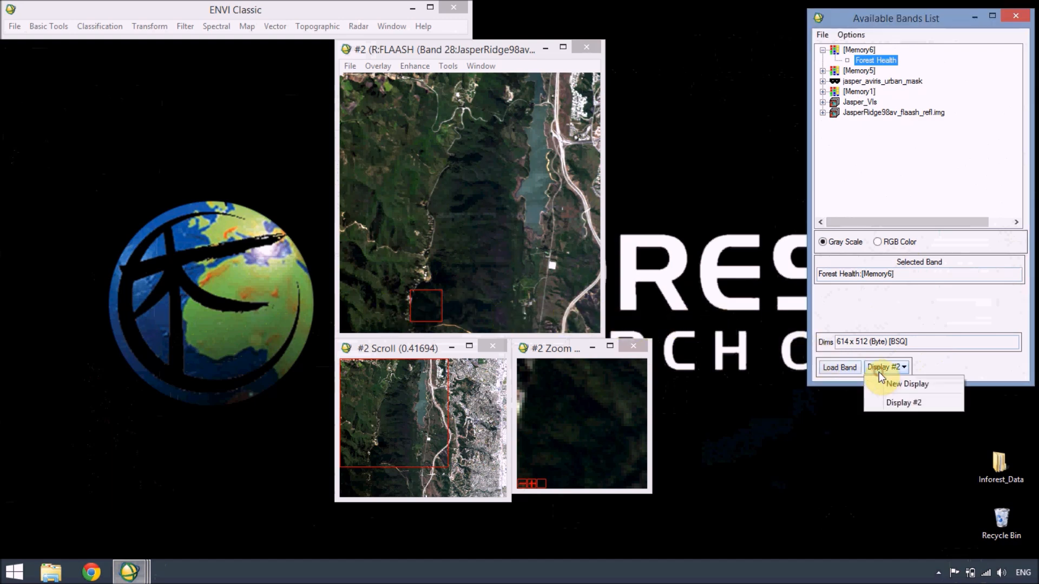
click(882, 388)
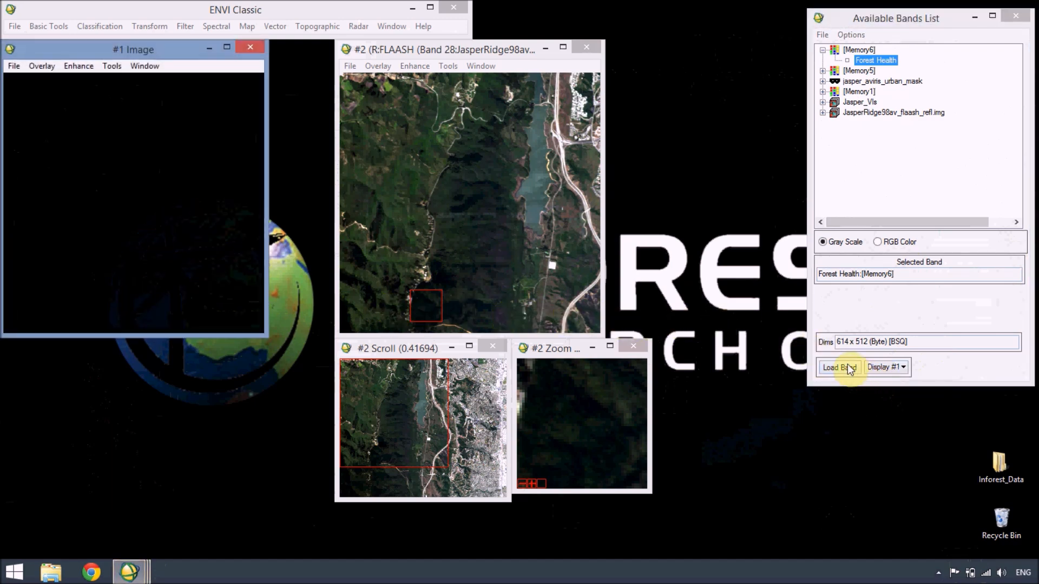
click(839, 367)
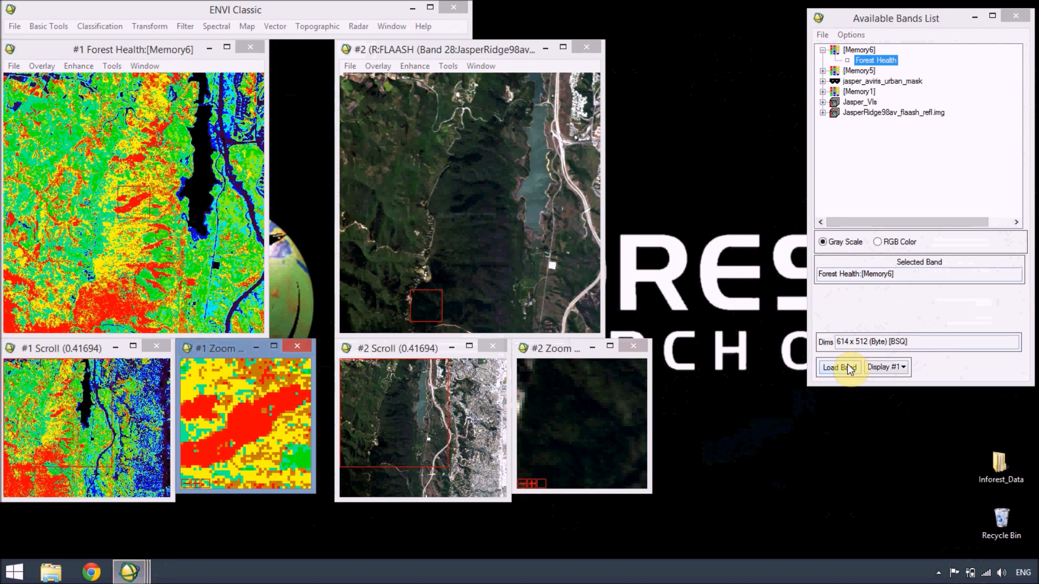
right_click(511, 197)
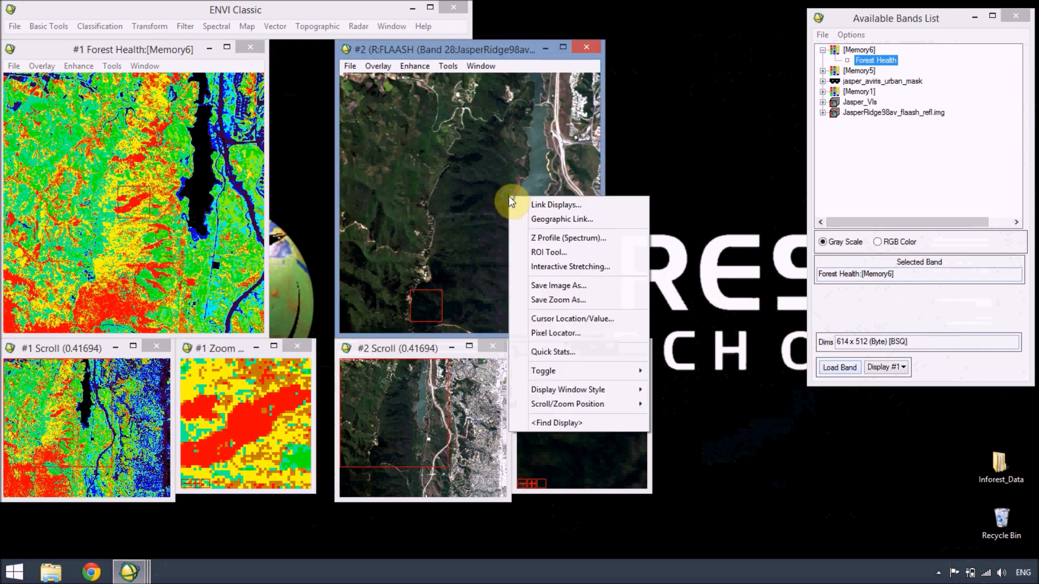
click(518, 203)
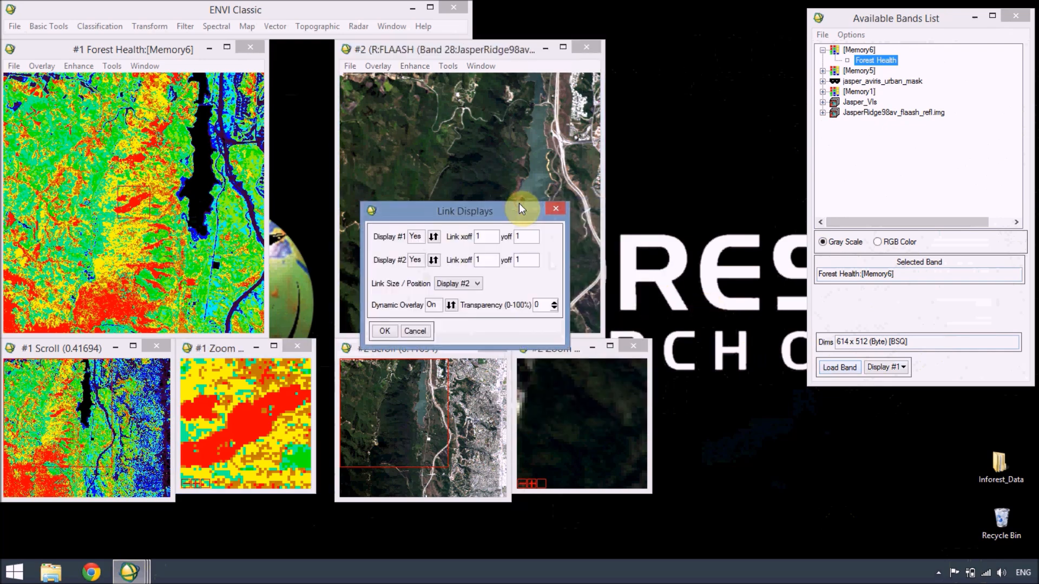
click(384, 330)
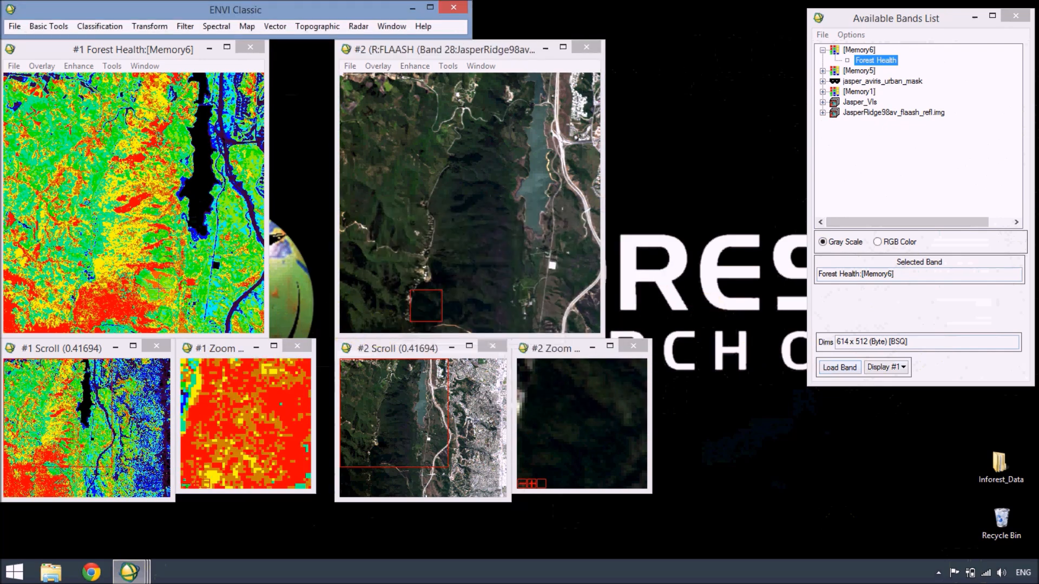
Step: Compare the Forest Health map with the linked true-color image at the highway junction east of the lake and in the dark southern forest
mouse_move(88, 311)
mouse_down()
mouse_move(133, 280)
mouse_move(215, 183)
mouse_move(223, 136)
mouse_up()
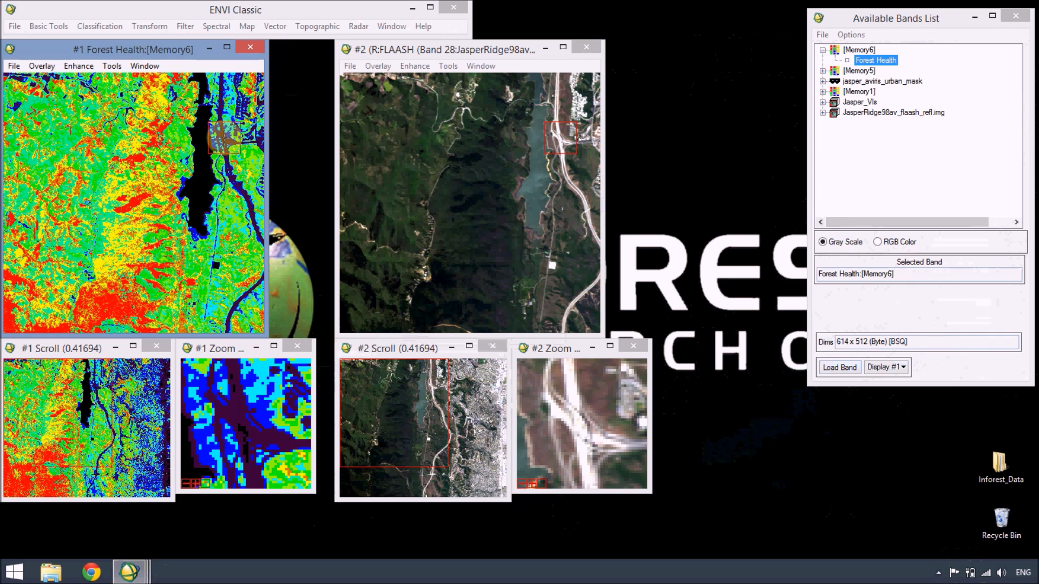
drag(224, 138, 101, 301)
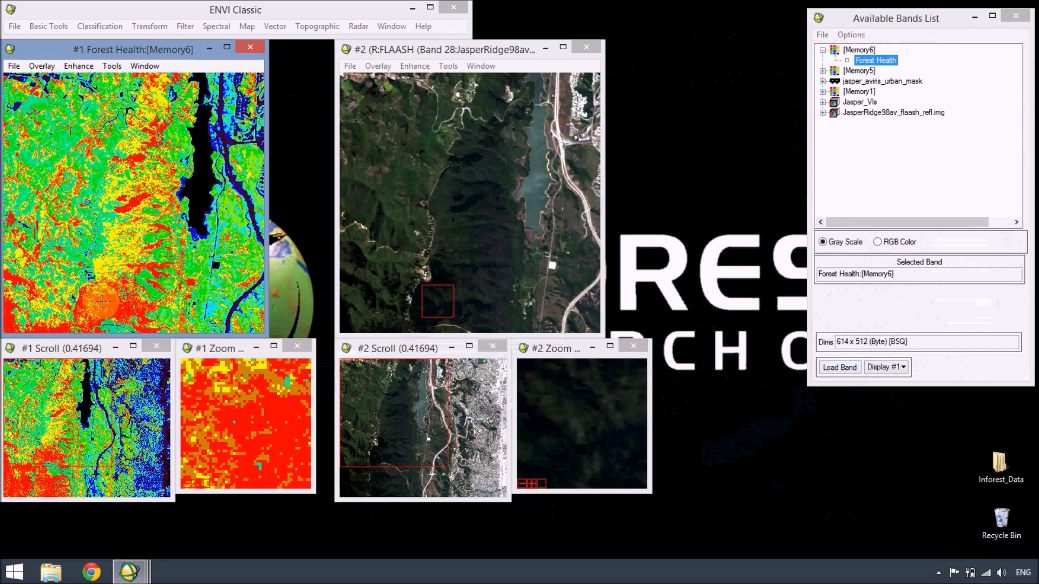